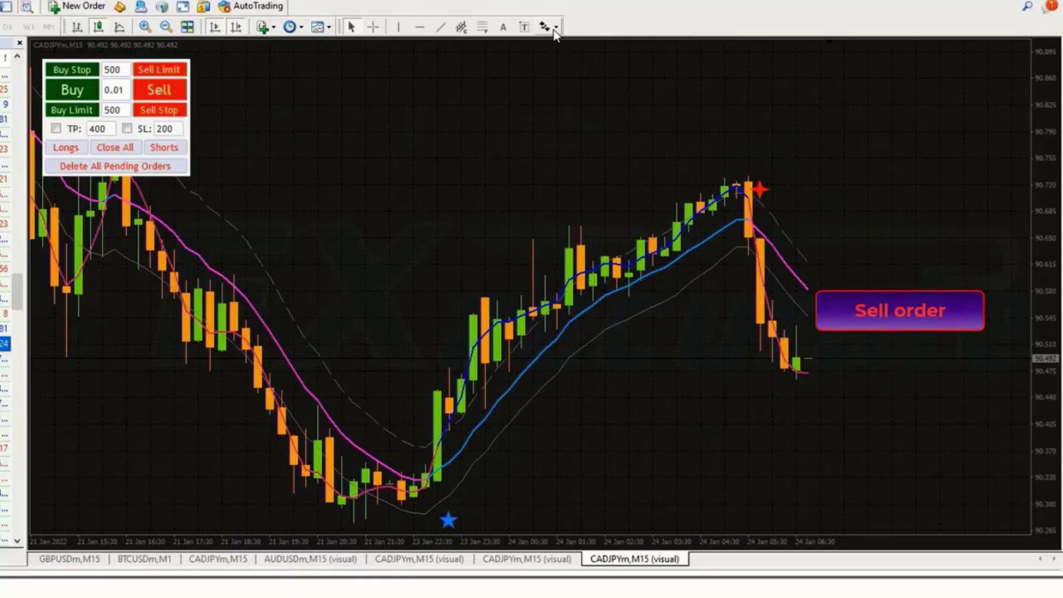
# - Mark the sell entry beside the latest candle with an arrow and draw horizontal stop-loss and take-profit lines above and below it
pyautogui.click(556, 28)
pyautogui.click(650, 183)
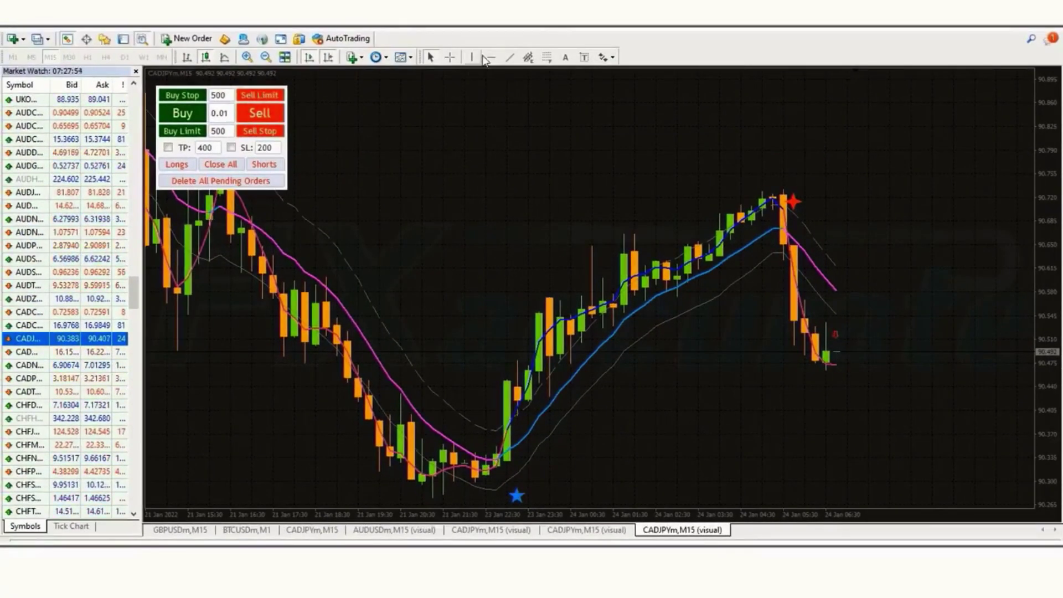
pyautogui.click(818, 252)
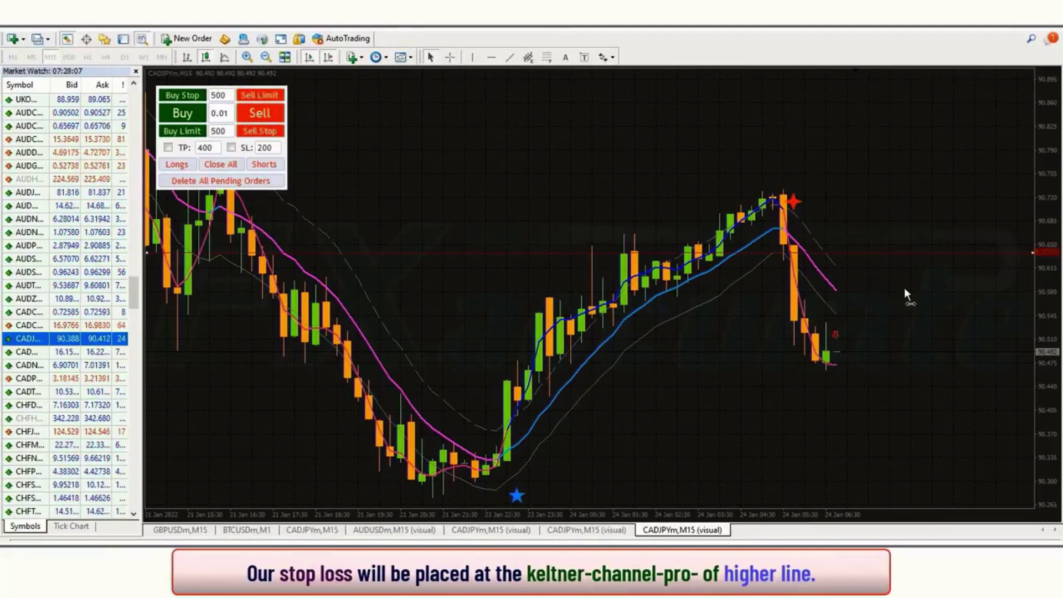
pyautogui.click(491, 58)
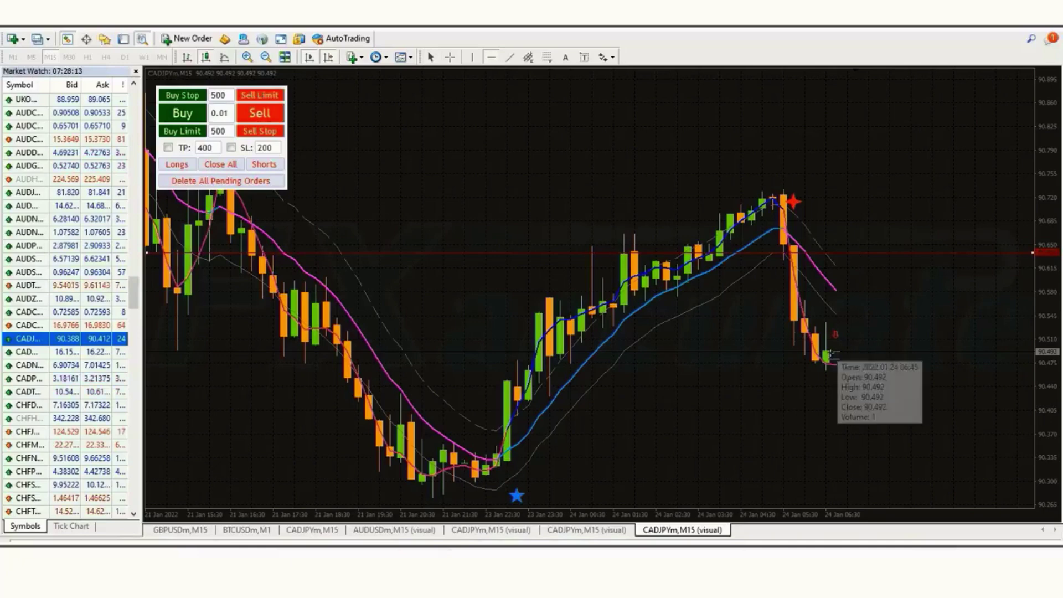
pyautogui.click(863, 495)
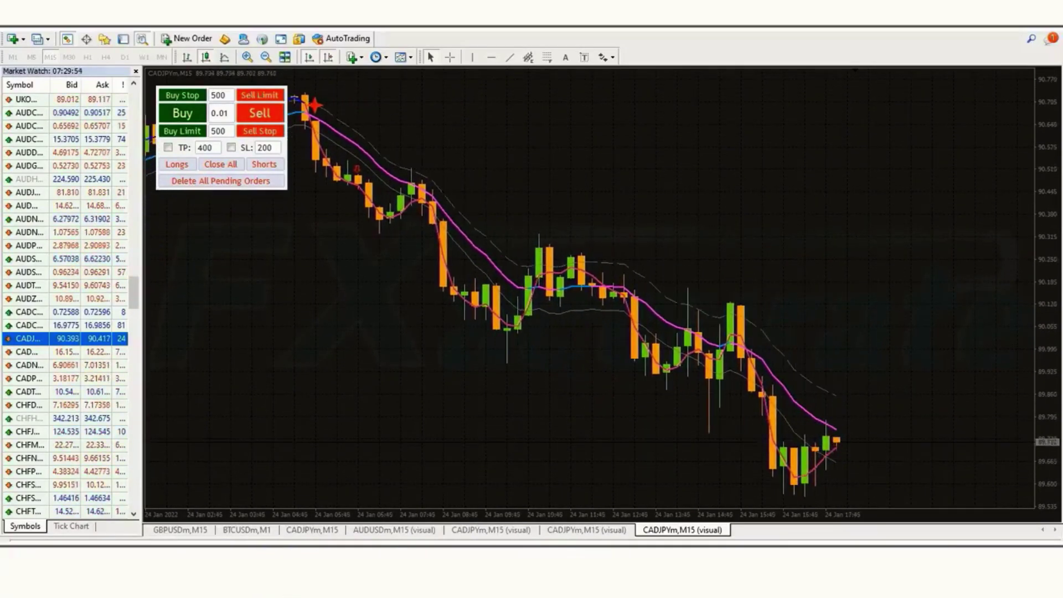
# - Mark the buy entry at the latest candle with an arrow and draw horizontal lines at the lower Keltner line and at the target above
pyautogui.press('Return')
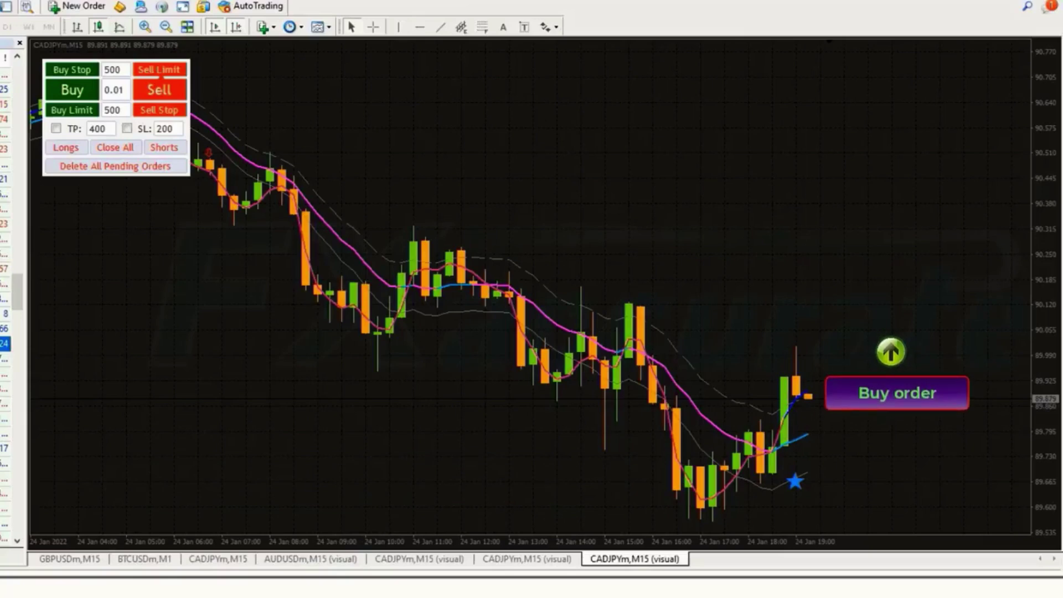
pyautogui.click(557, 27)
pyautogui.click(574, 118)
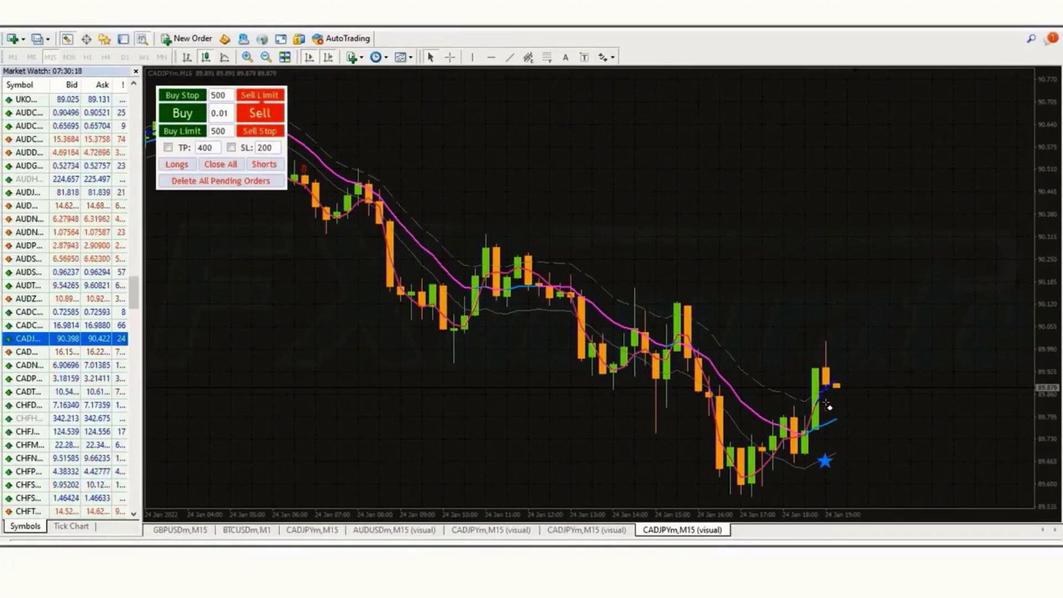
pyautogui.click(847, 455)
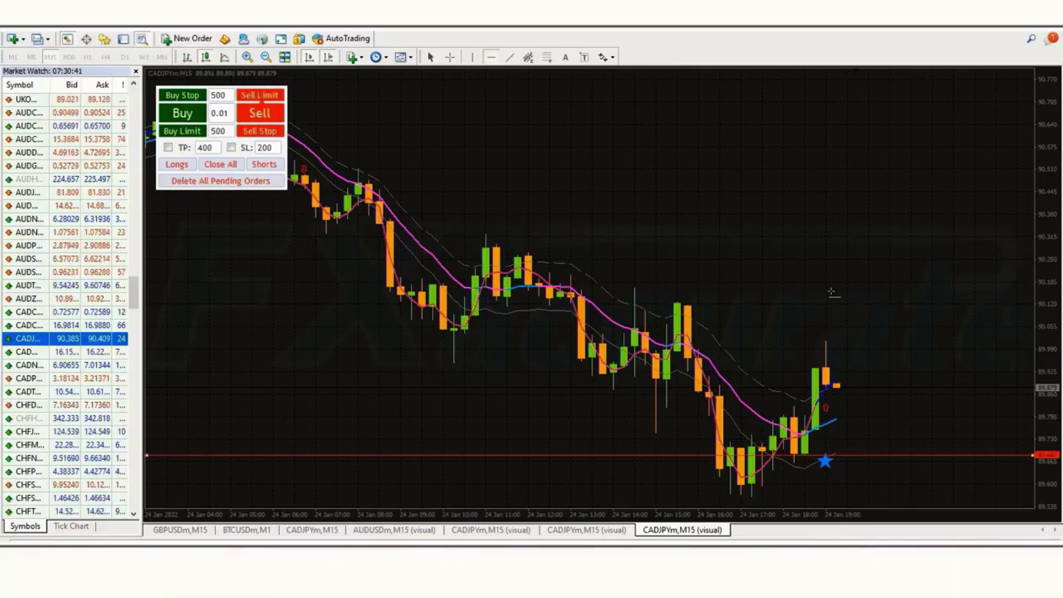
pyautogui.click(830, 269)
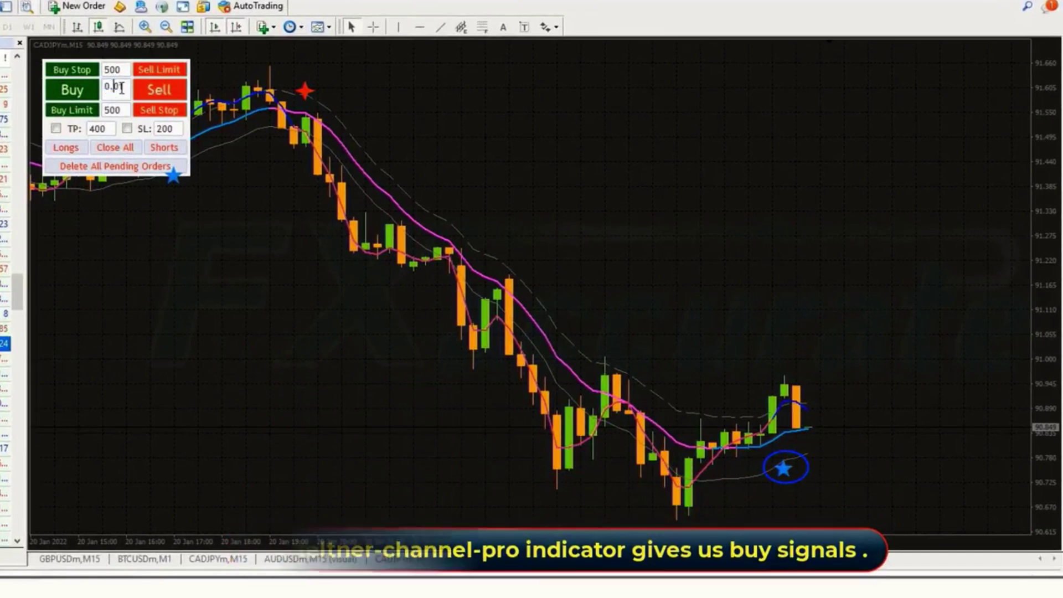
# - Set the order to 0.10 lots with take profit 150 and an enabled stop loss of 100, measuring the distance to the lower Keltner line
pyautogui.moveTo(113, 87); pyautogui.dragTo(126, 85)
pyautogui.write('10')
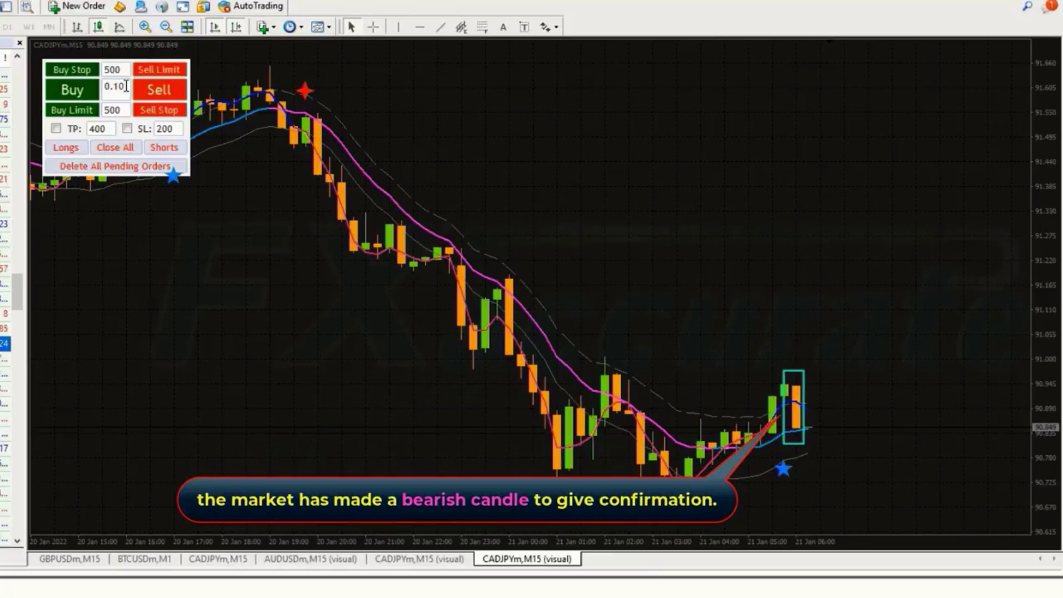
pyautogui.doubleClick(174, 128)
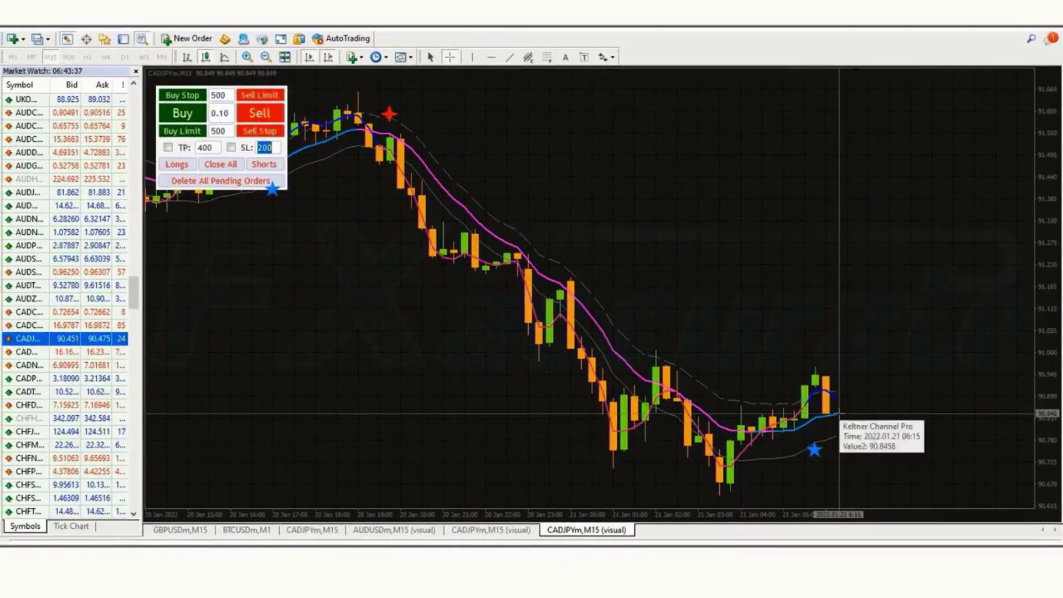
pyautogui.moveTo(839, 413); pyautogui.dragTo(843, 438)
pyautogui.moveTo(852, 346); pyautogui.dragTo(852, 347)
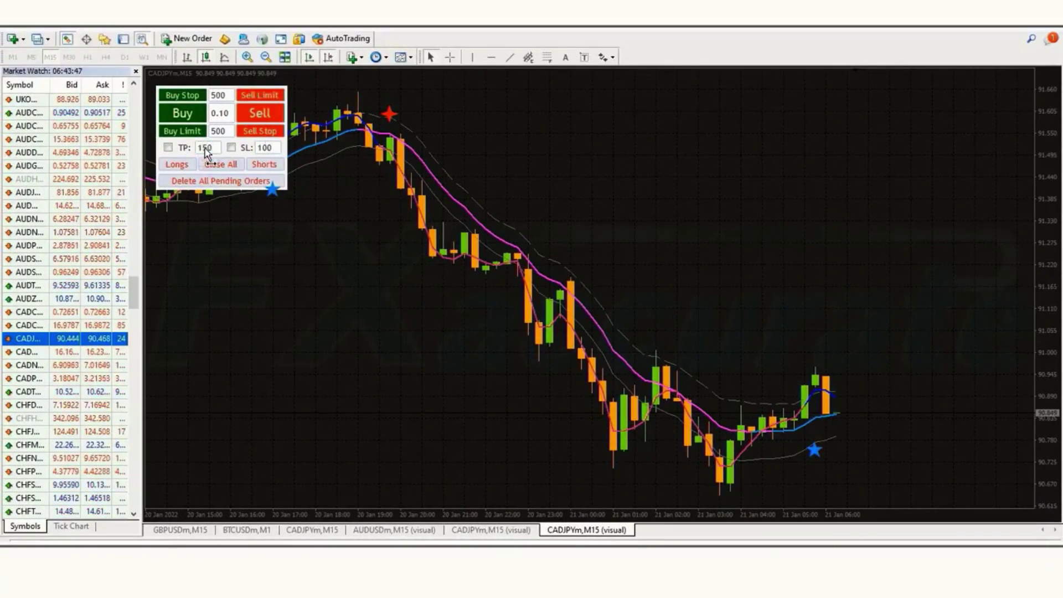
pyautogui.click(231, 147)
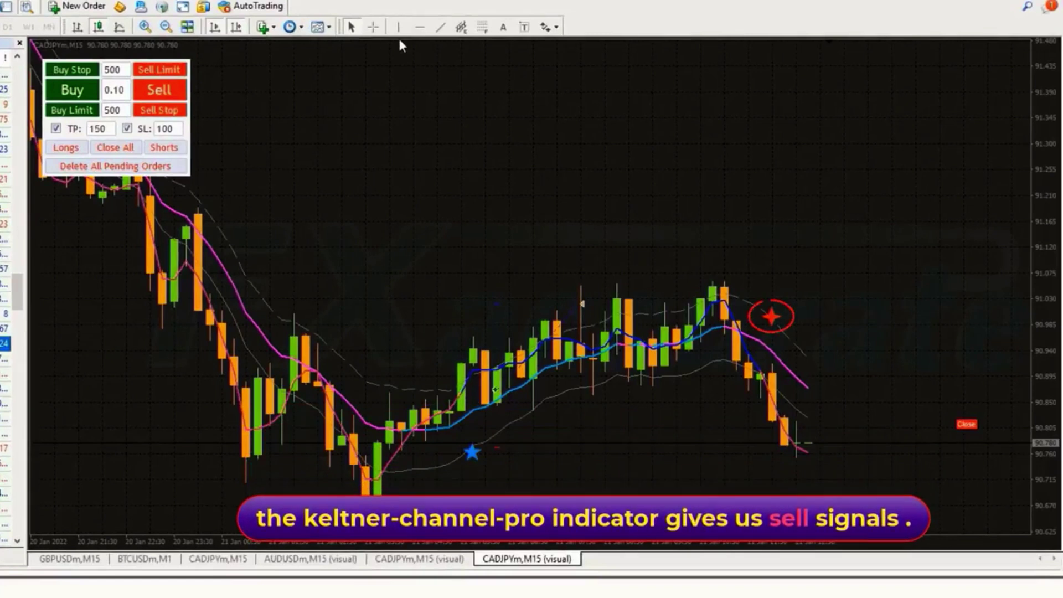
# - Measure from the current price to the upper Keltner line and place a 0.10-lot sell order with stop loss 200 and take profit 300
pyautogui.click(369, 33)
pyautogui.moveTo(804, 443); pyautogui.dragTo(787, 330)
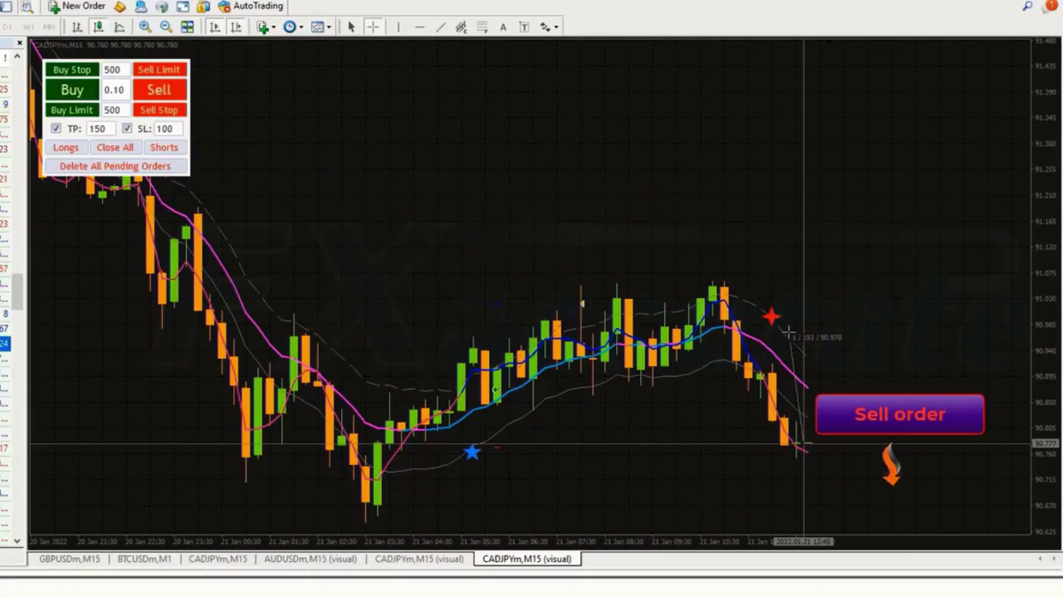
pyautogui.moveTo(789, 332); pyautogui.dragTo(788, 333)
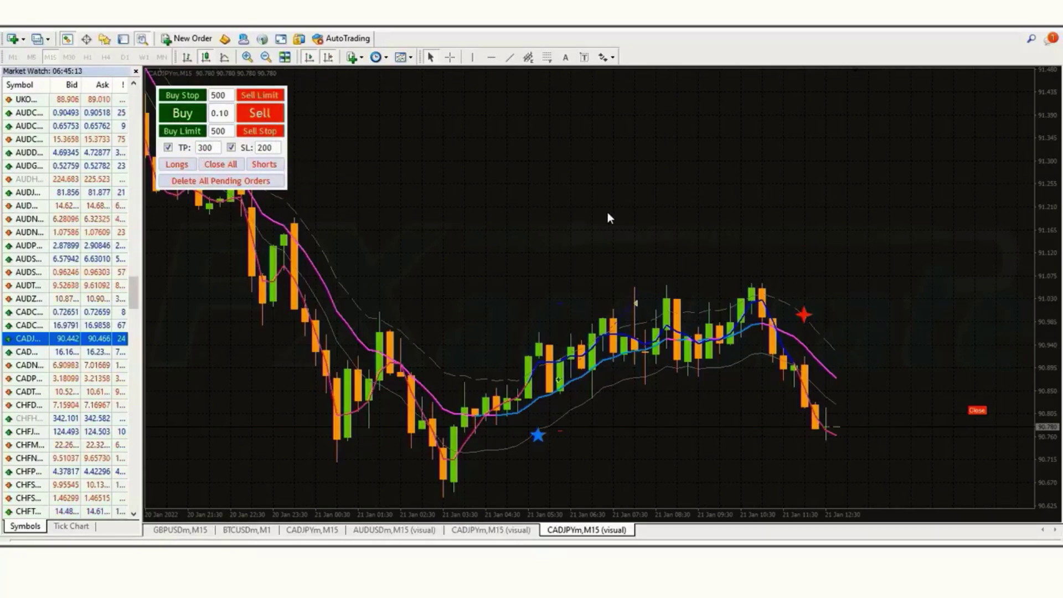
pyautogui.press('s')
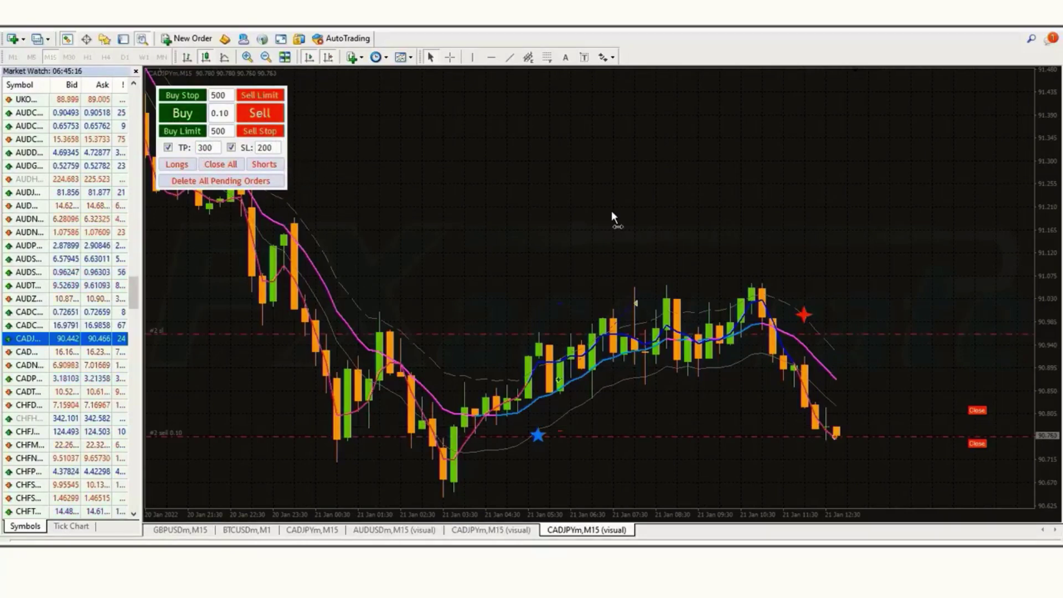
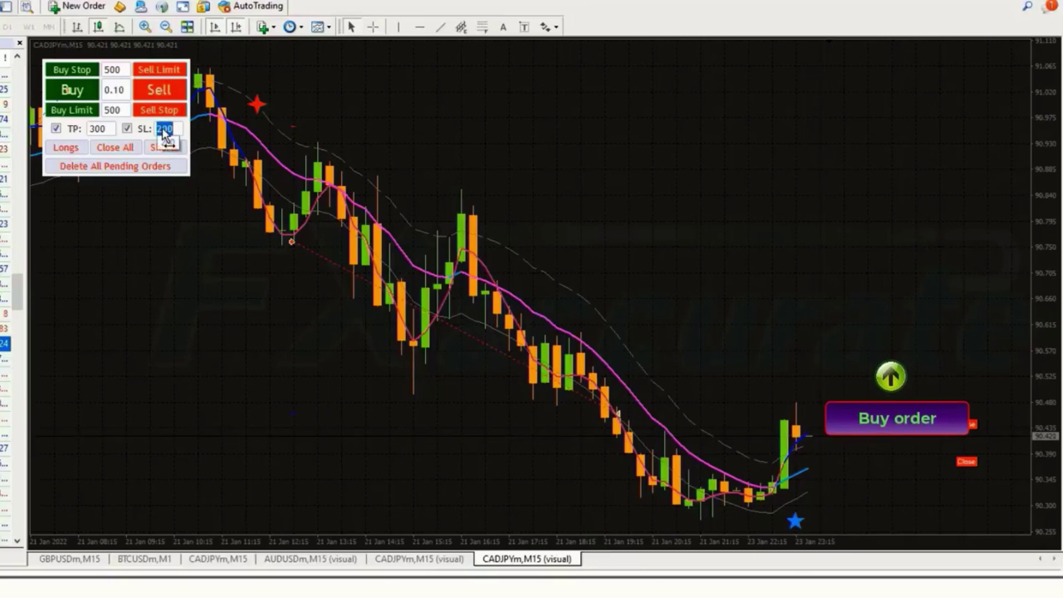
# - Set the stop loss to 100 and the take profit to 150 for the buy order at the new blue star signal
pyautogui.write('100')
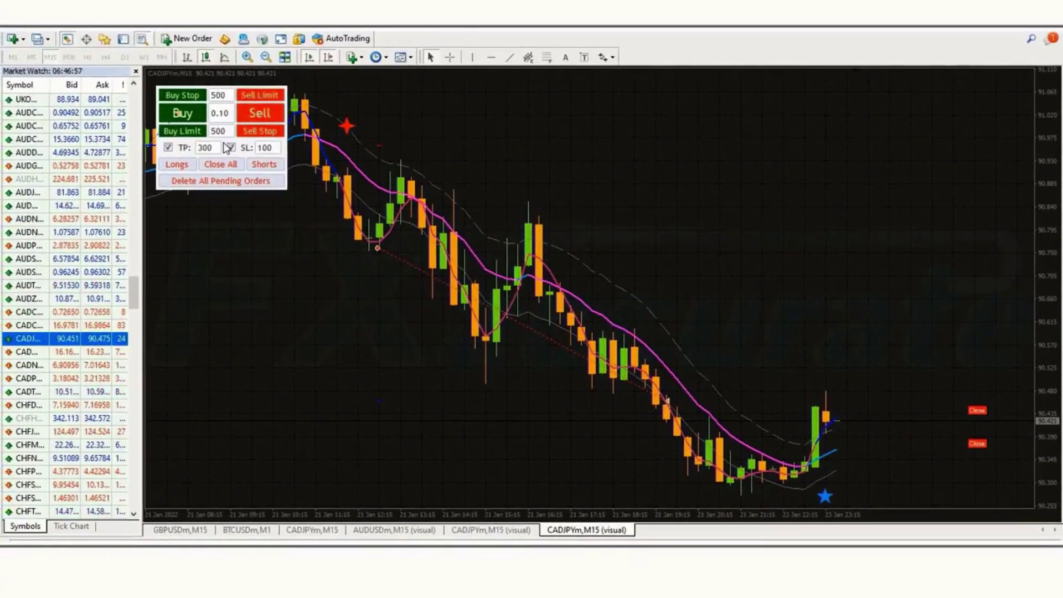
pyautogui.doubleClick(213, 148)
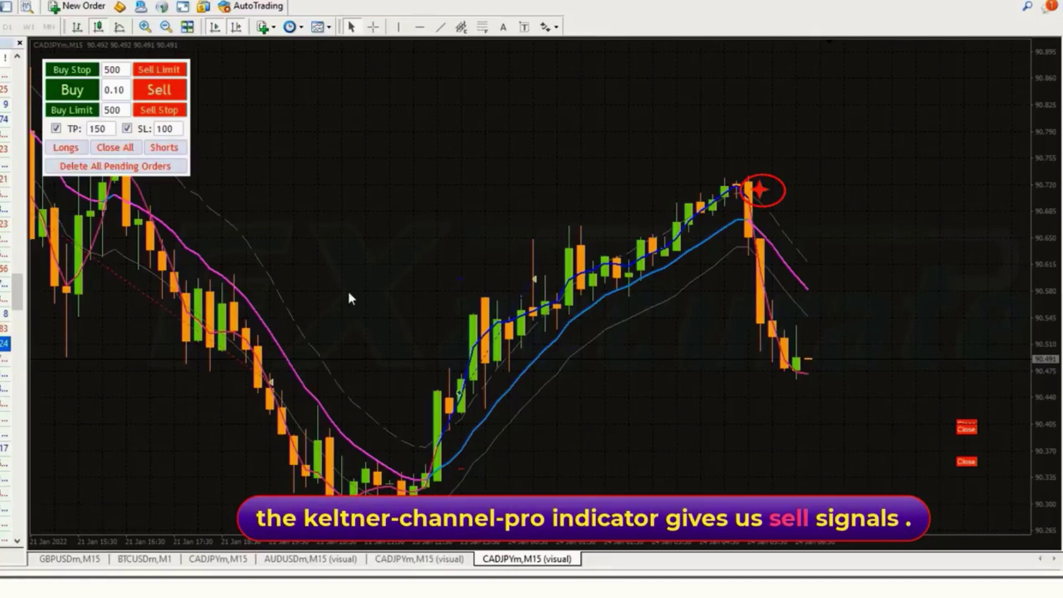
# - Measure from the current price up to the upper Keltner line, and set the stop loss to 150 and the take profit to 220
pyautogui.middleClick(814, 359)
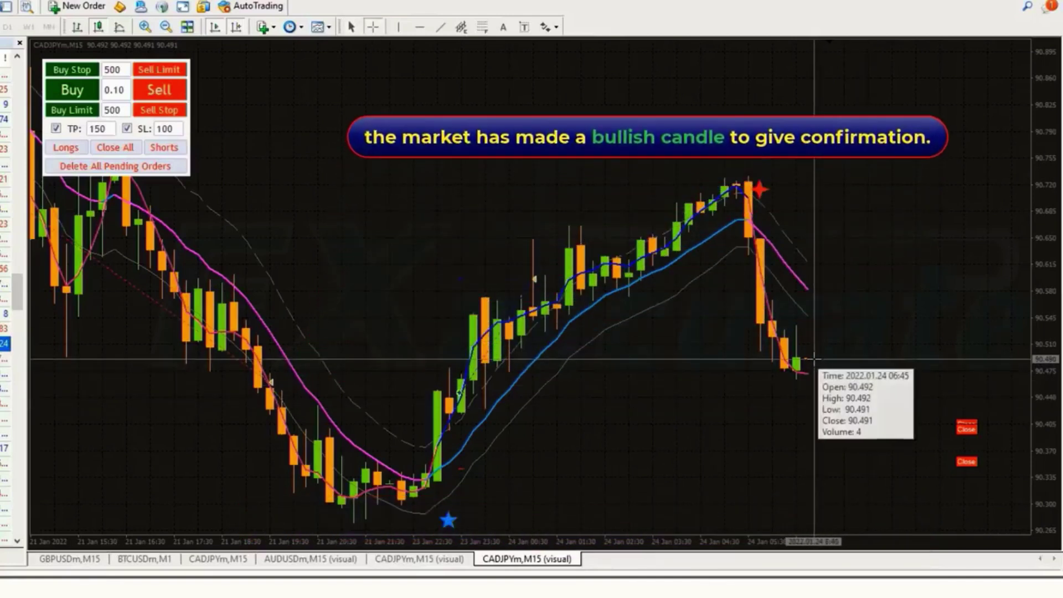
pyautogui.moveTo(814, 359); pyautogui.dragTo(801, 247)
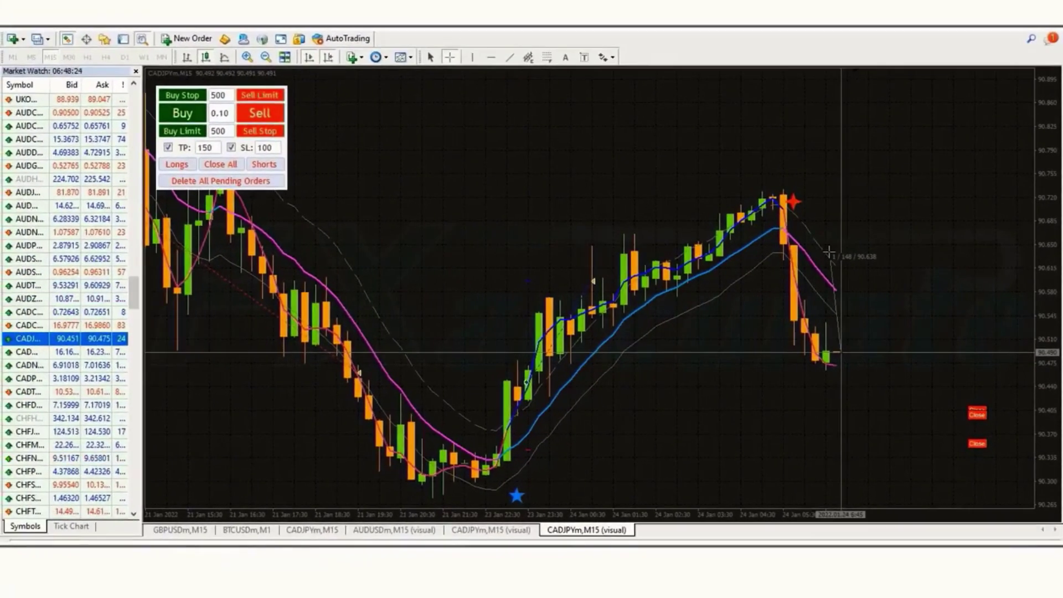
pyautogui.moveTo(829, 252); pyautogui.dragTo(828, 252)
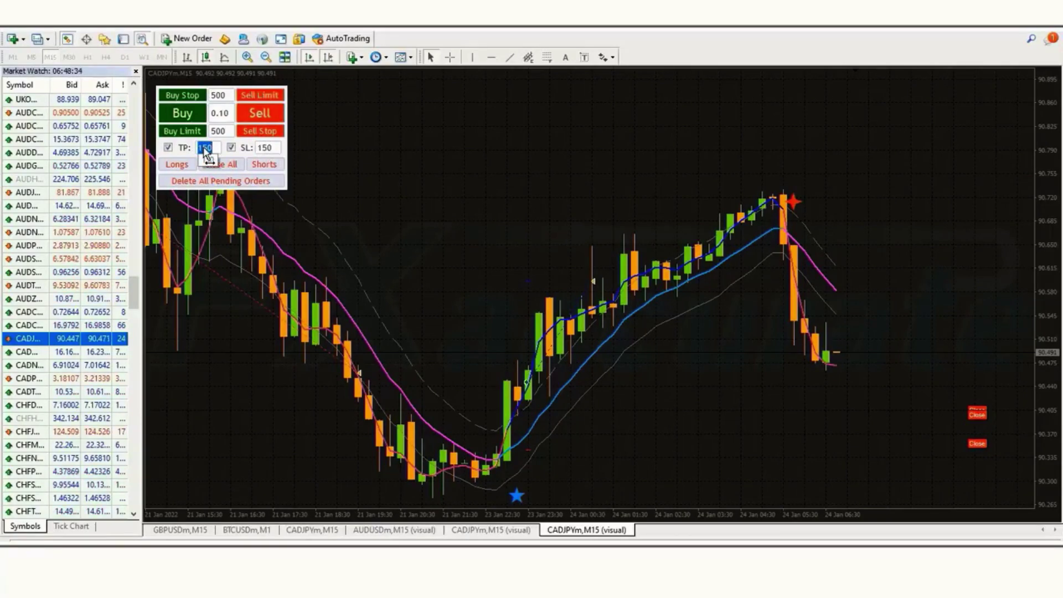
pyautogui.write('220')
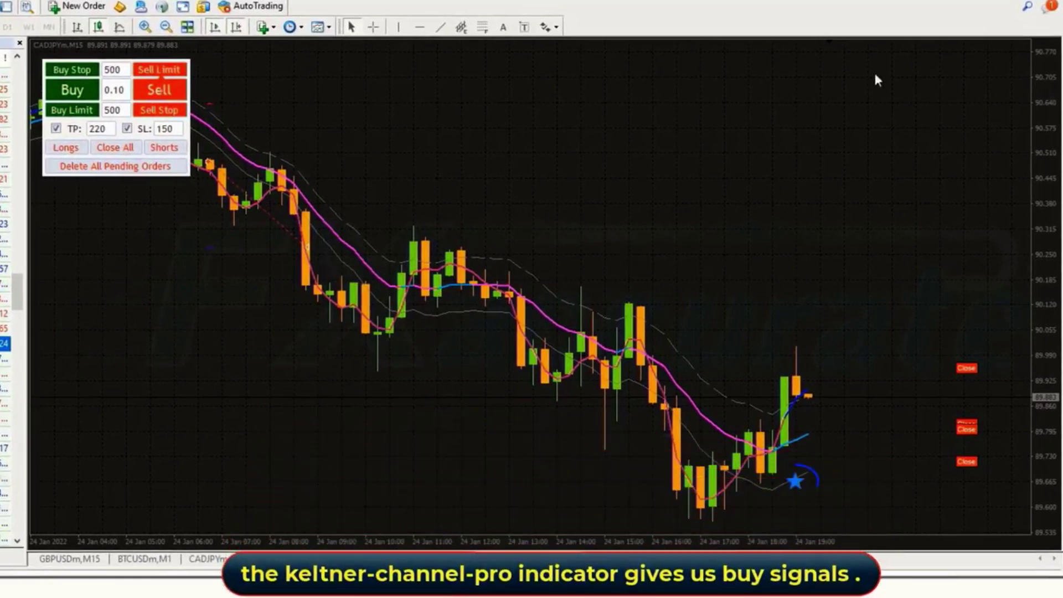
# - Measure from the current price down to the lower Keltner line and set the stop loss to 220 for the buy order
pyautogui.click(373, 27)
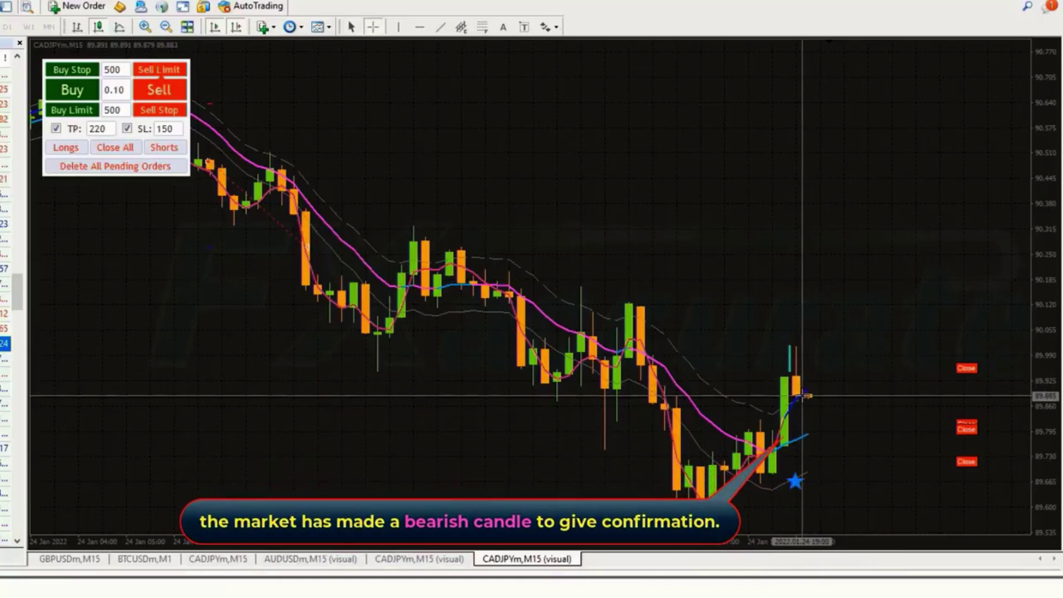
pyautogui.moveTo(802, 396); pyautogui.dragTo(794, 482)
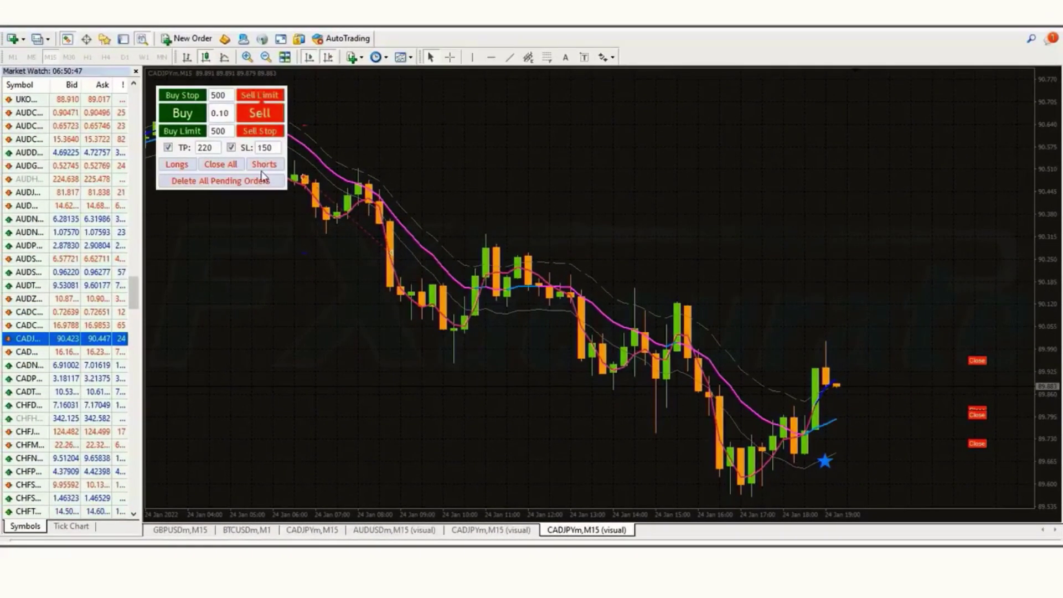
pyautogui.doubleClick(258, 148)
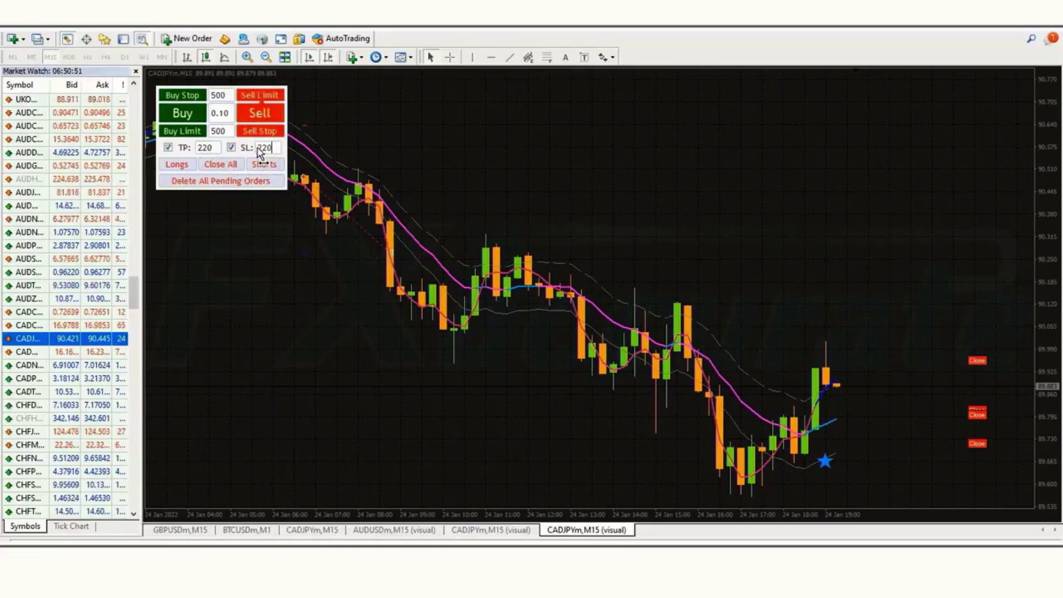
pyautogui.write('220')
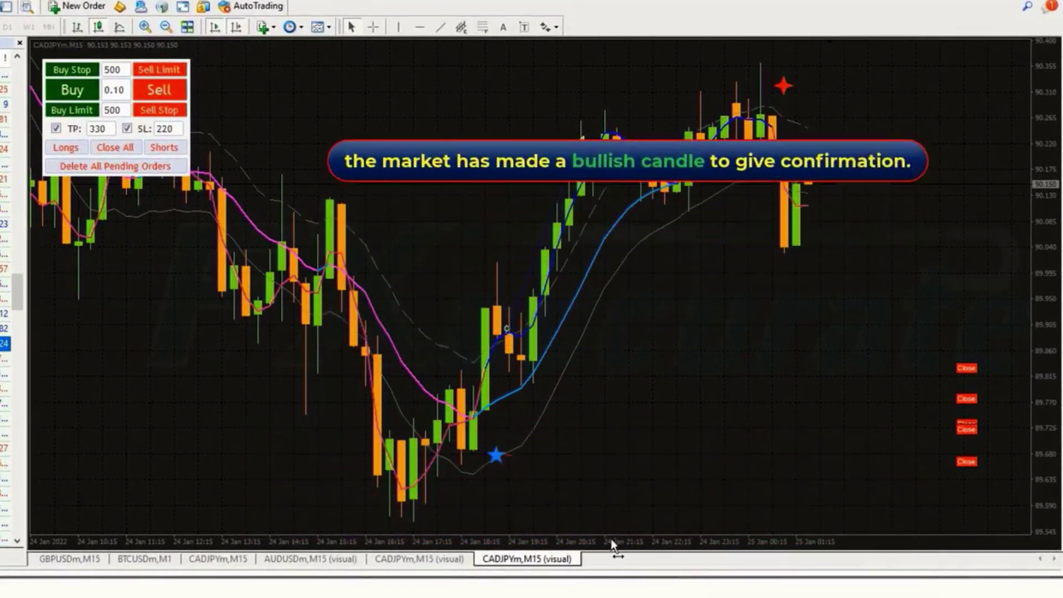
# - Measure the stop distance from the current price, and set the stop loss to 110 and the take profit to 150 for the sell order
pyautogui.middleClick(800, 183)
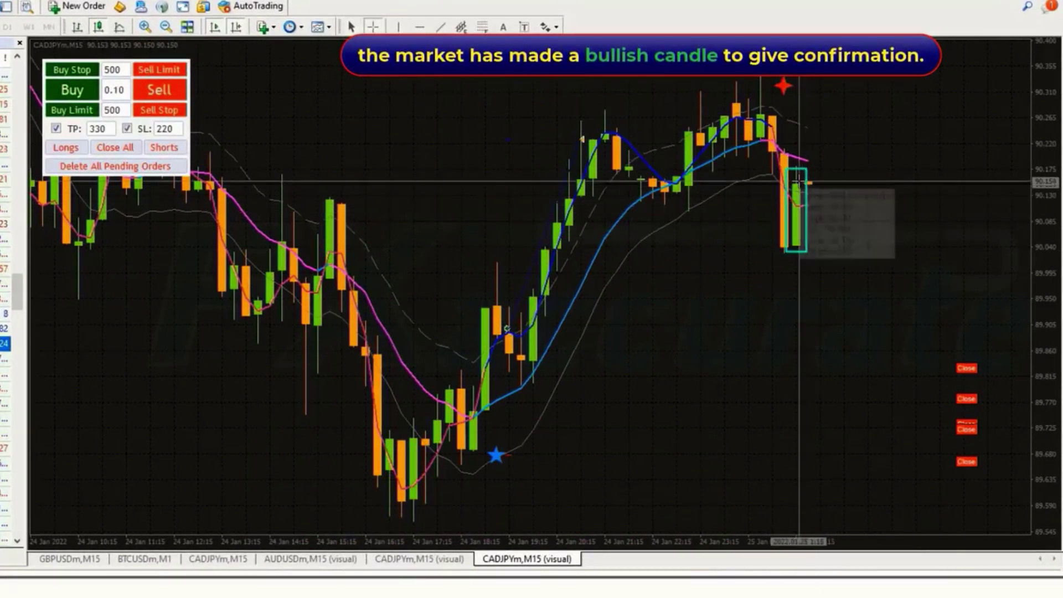
pyautogui.moveTo(800, 183); pyautogui.dragTo(852, 275)
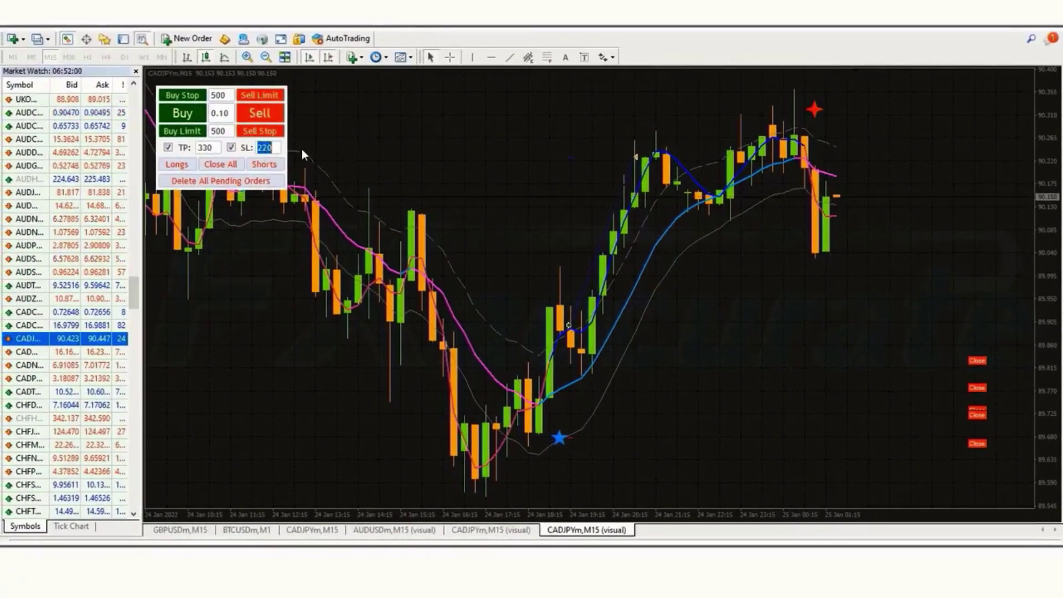
pyautogui.write('110')
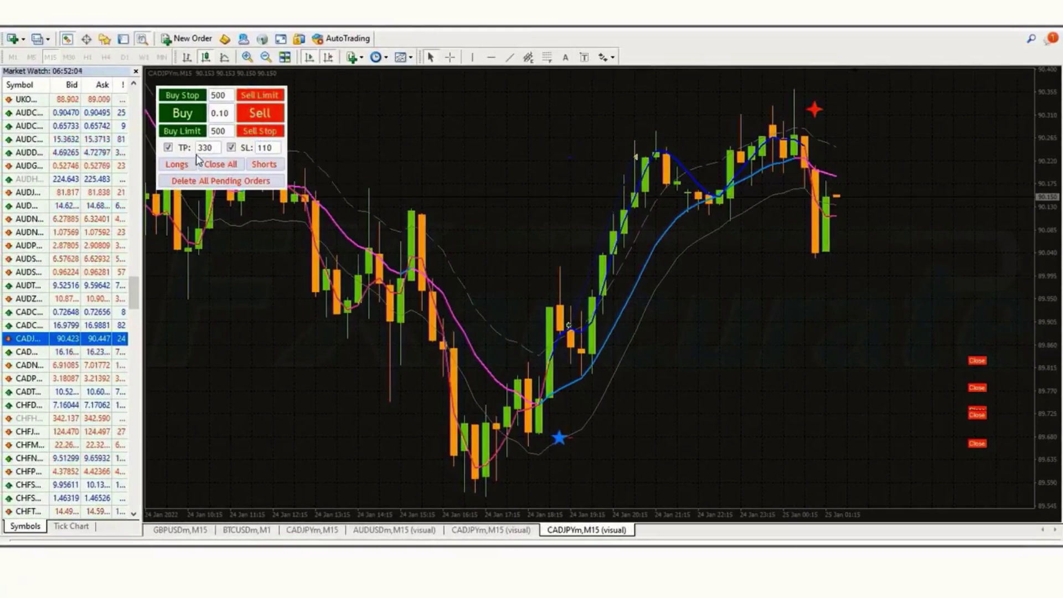
pyautogui.write('1')
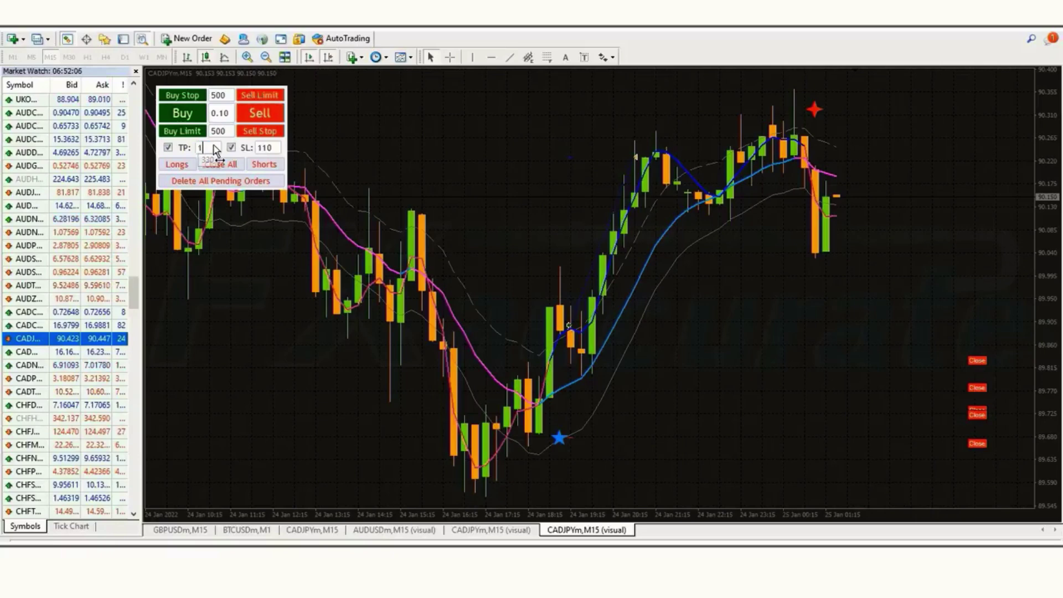
pyautogui.write('50')
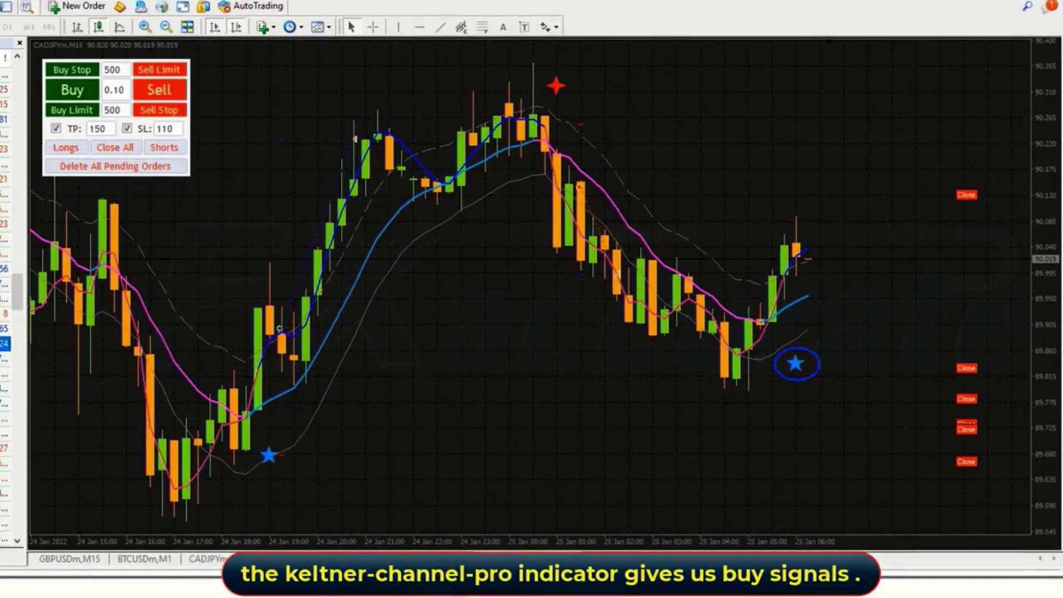
# - Measure the price distance from the latest candle at the new buy signal up to the 90.262 level
pyautogui.click(379, 29)
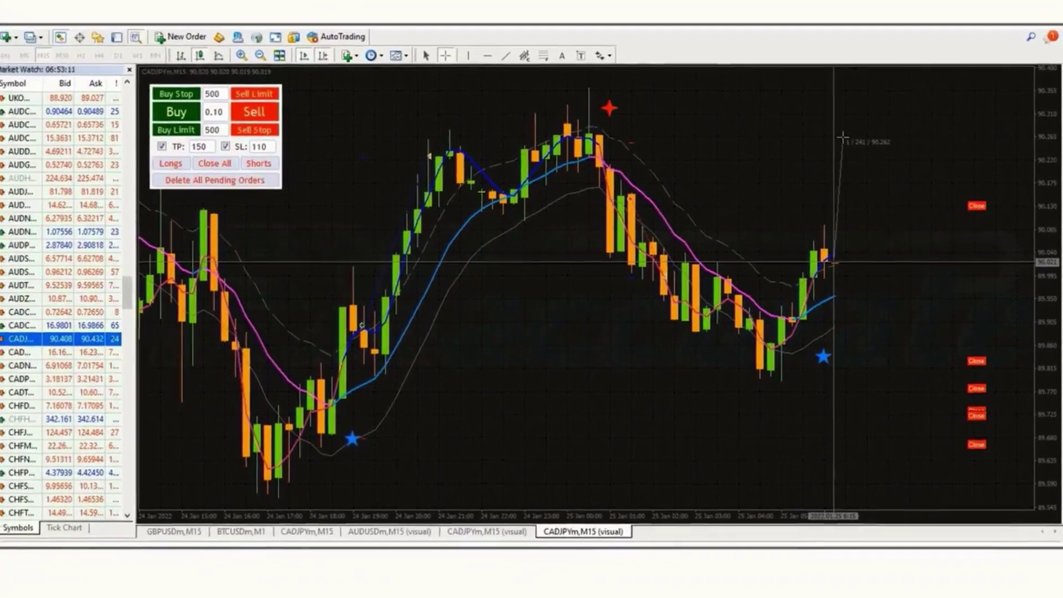
pyautogui.moveTo(841, 137); pyautogui.dragTo(841, 137)
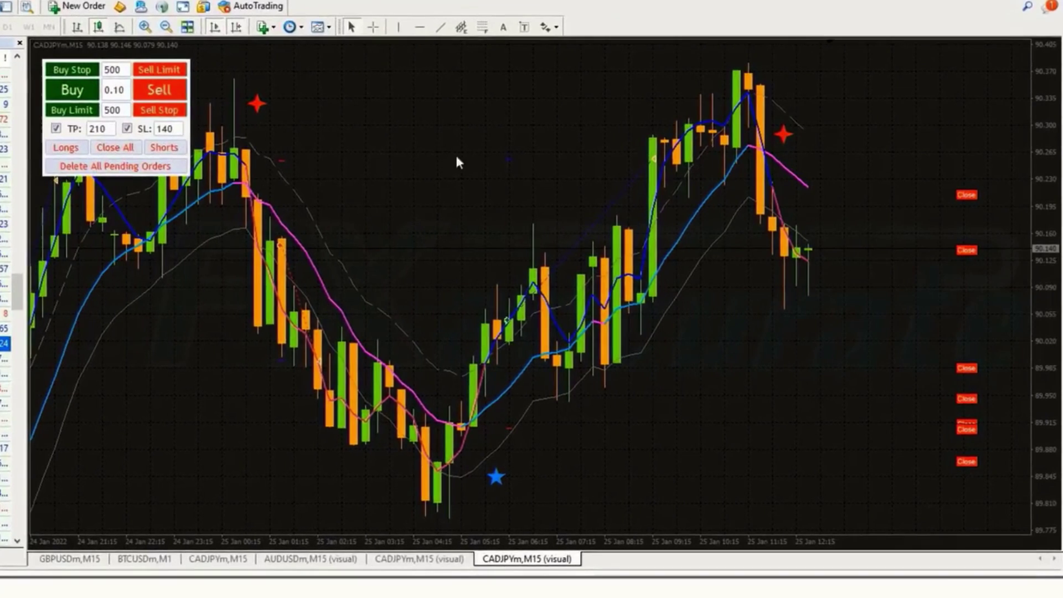
# - Measure from the current price up to the upper Keltner line, and set the stop loss to 160 and the take profit to 240 for the sell order
pyautogui.click(373, 27)
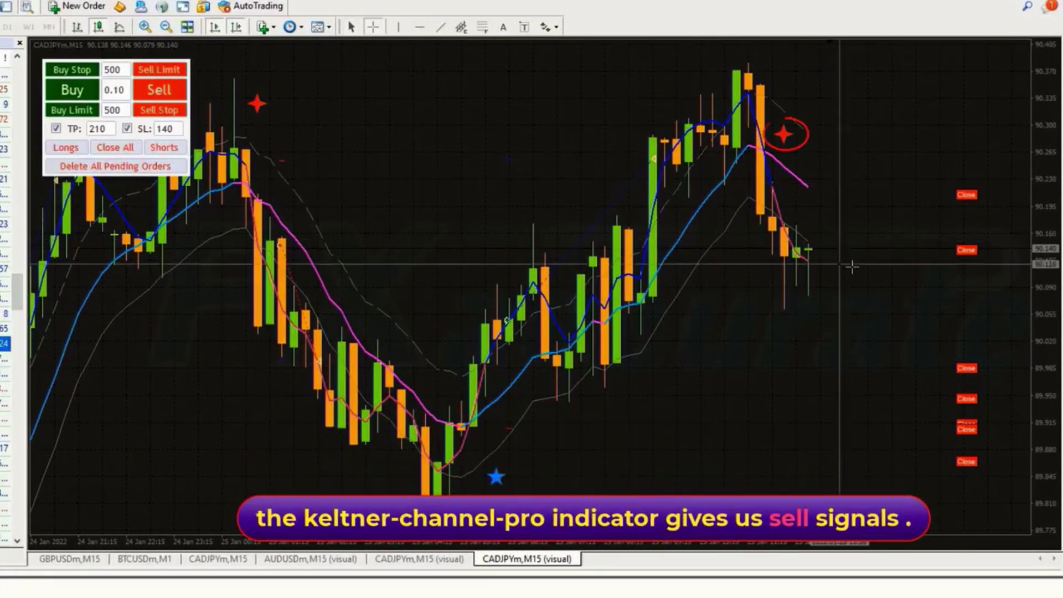
pyautogui.moveTo(800, 249); pyautogui.dragTo(797, 122)
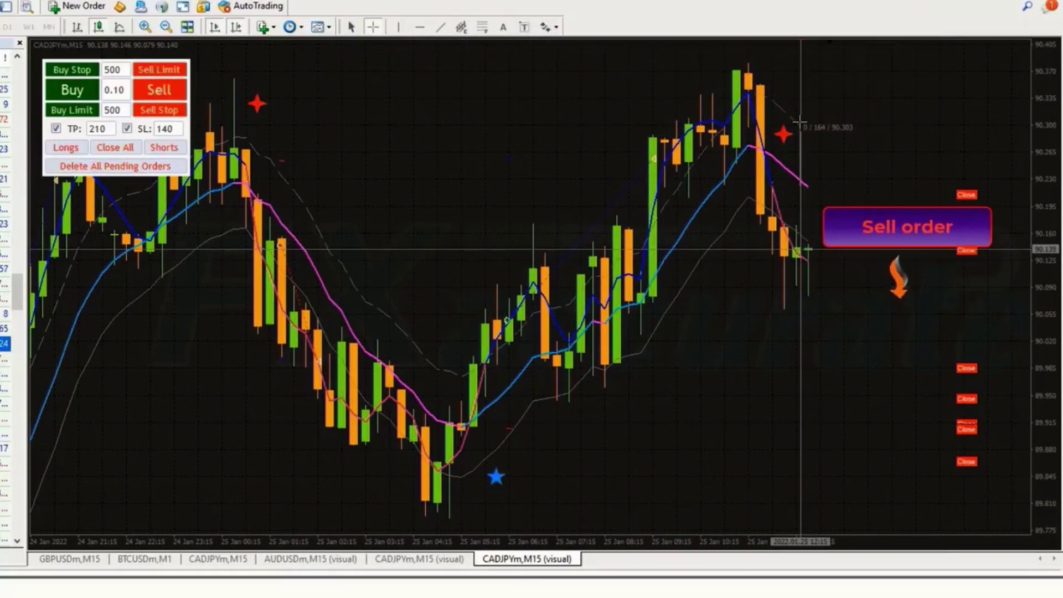
pyautogui.moveTo(800, 122); pyautogui.dragTo(799, 121)
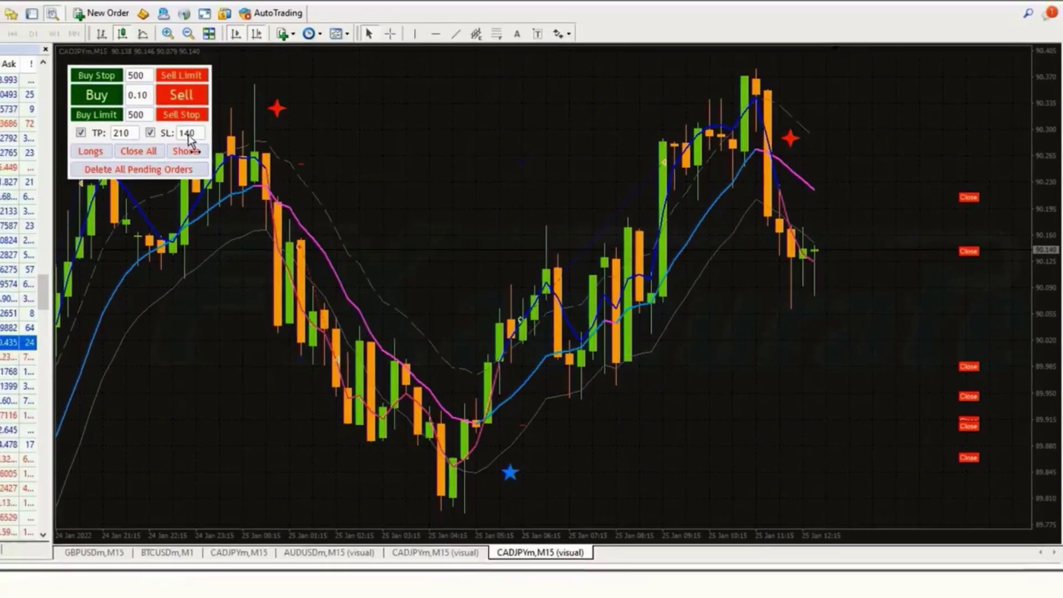
pyautogui.doubleClick(188, 133)
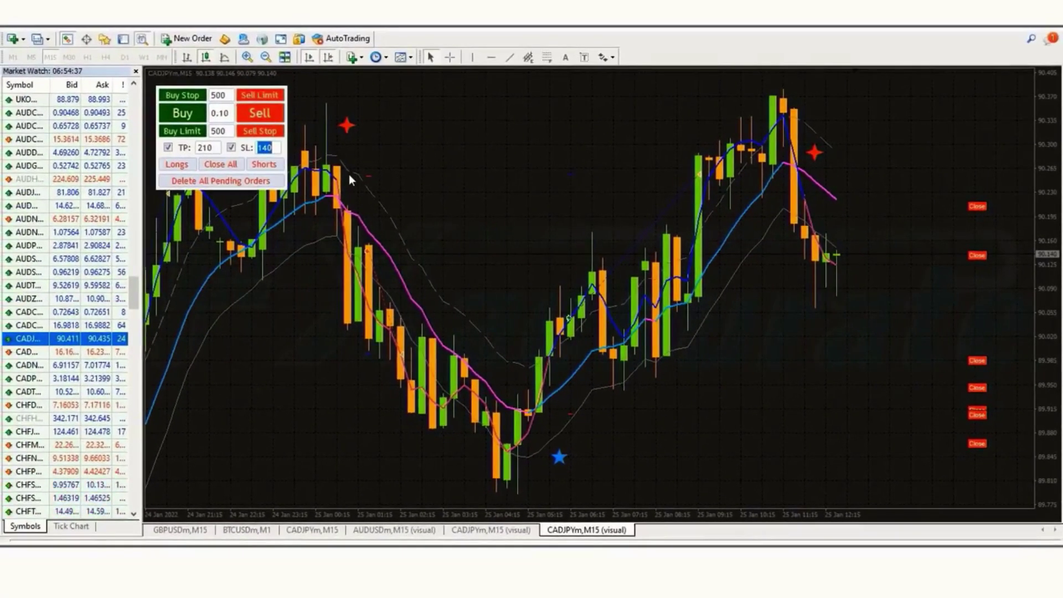
pyautogui.write('1')
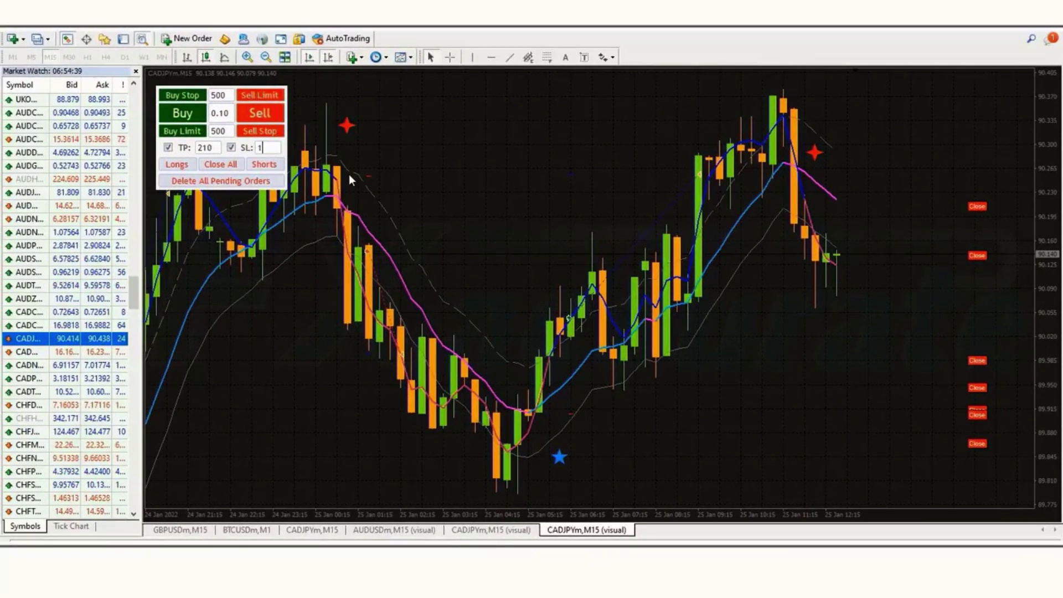
pyautogui.write('60')
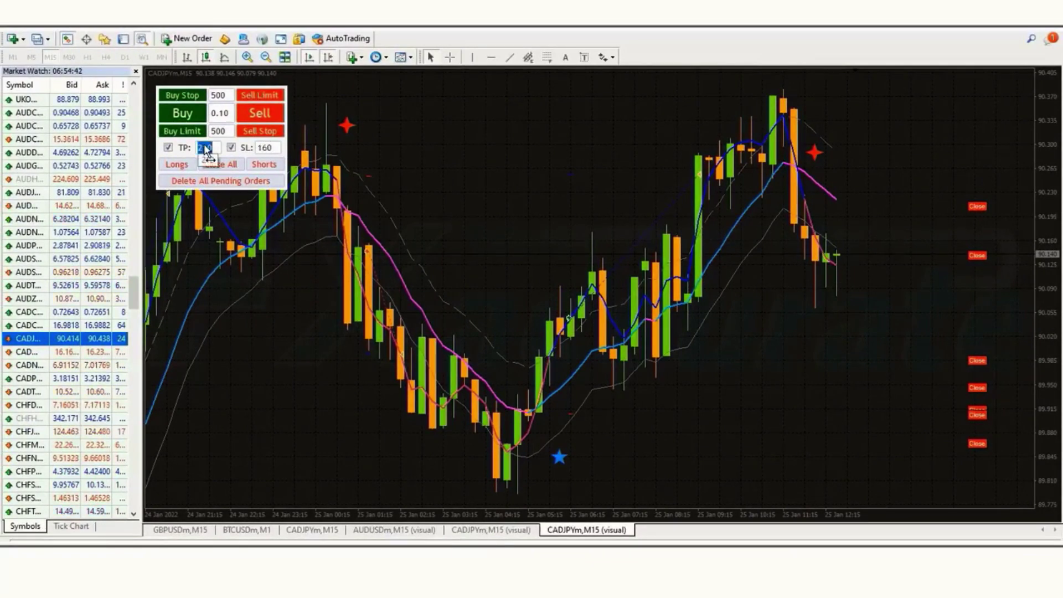
pyautogui.write('2')
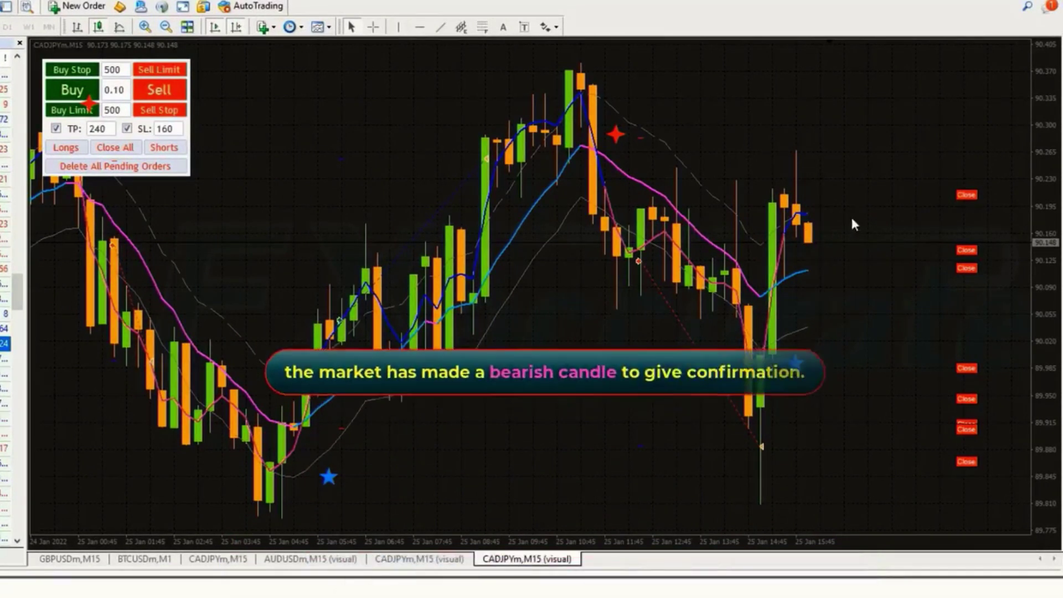
# - Measure from the current price down to the lower Keltner line, and set the stop loss to 120 and the take profit to 180
pyautogui.click(373, 28)
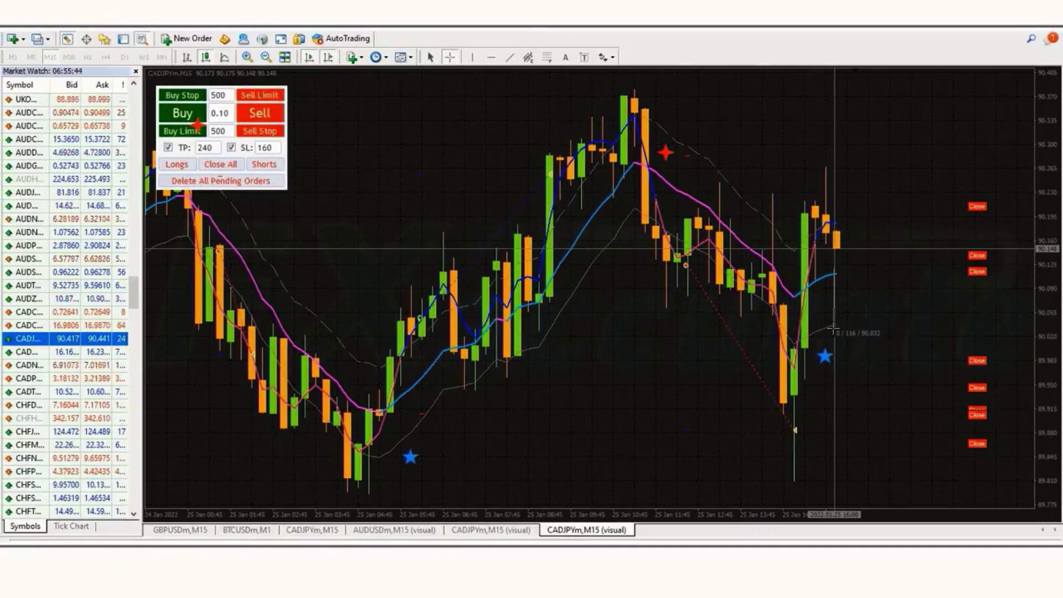
pyautogui.press('Escape')
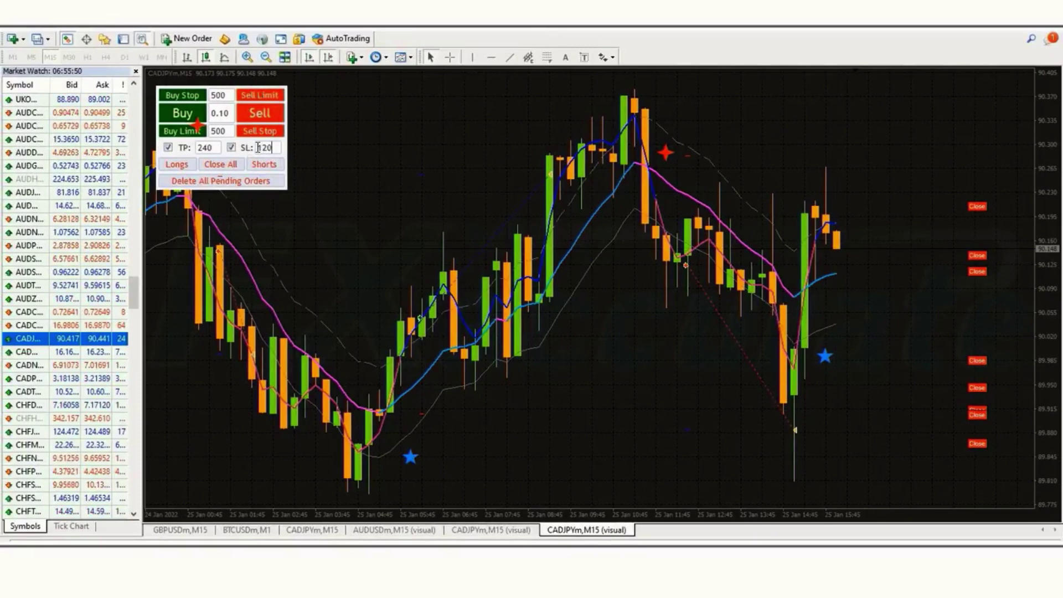
pyautogui.click(206, 149)
pyautogui.write('1')
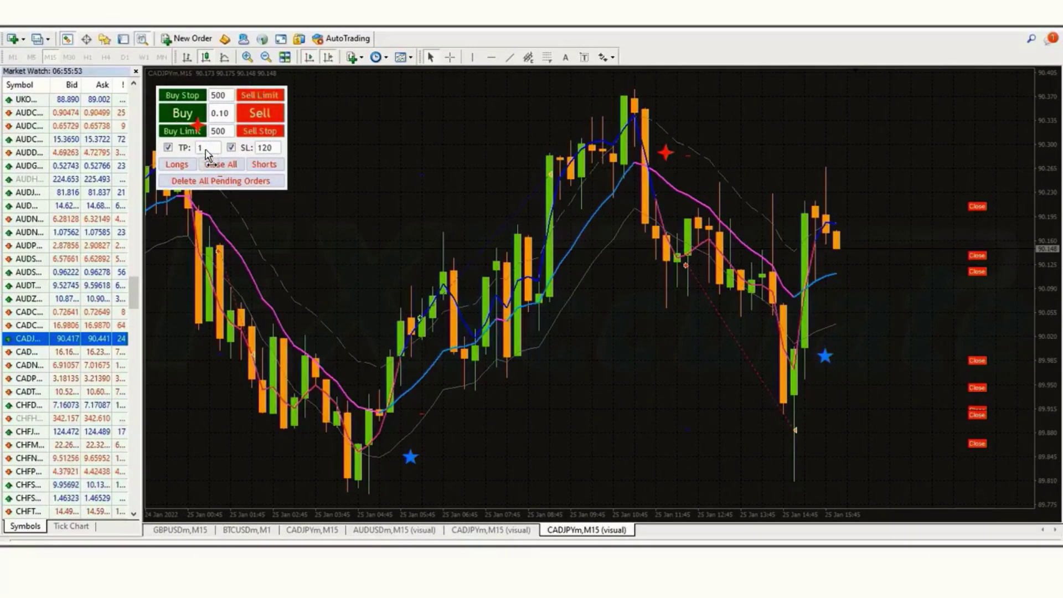
pyautogui.write('80')
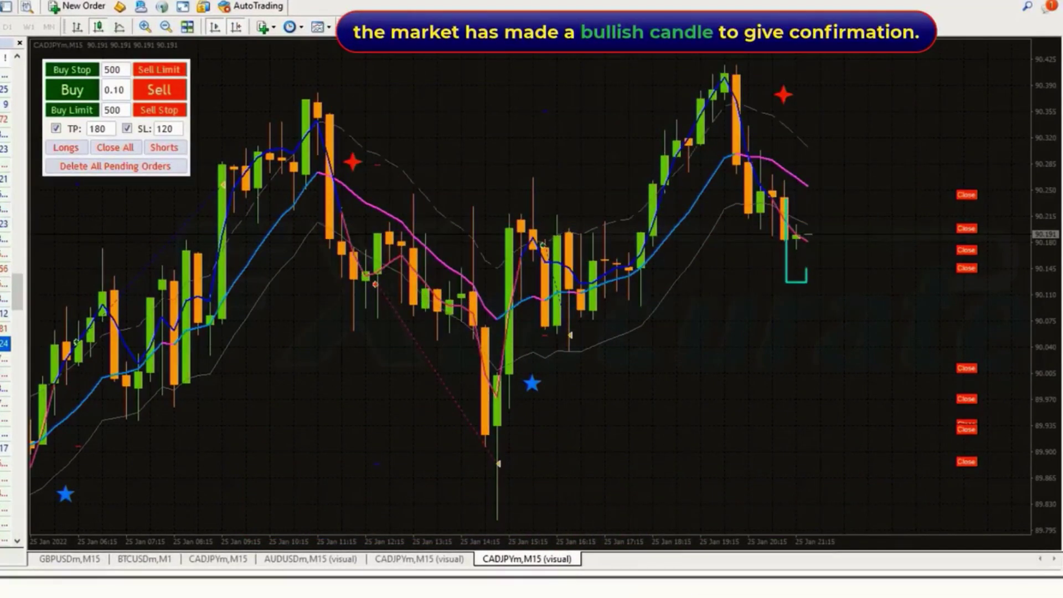
# - Measure from the latest candle up to the upper Keltner line, and set the stop loss to 100 and the take profit to 150
pyautogui.moveTo(813, 235)
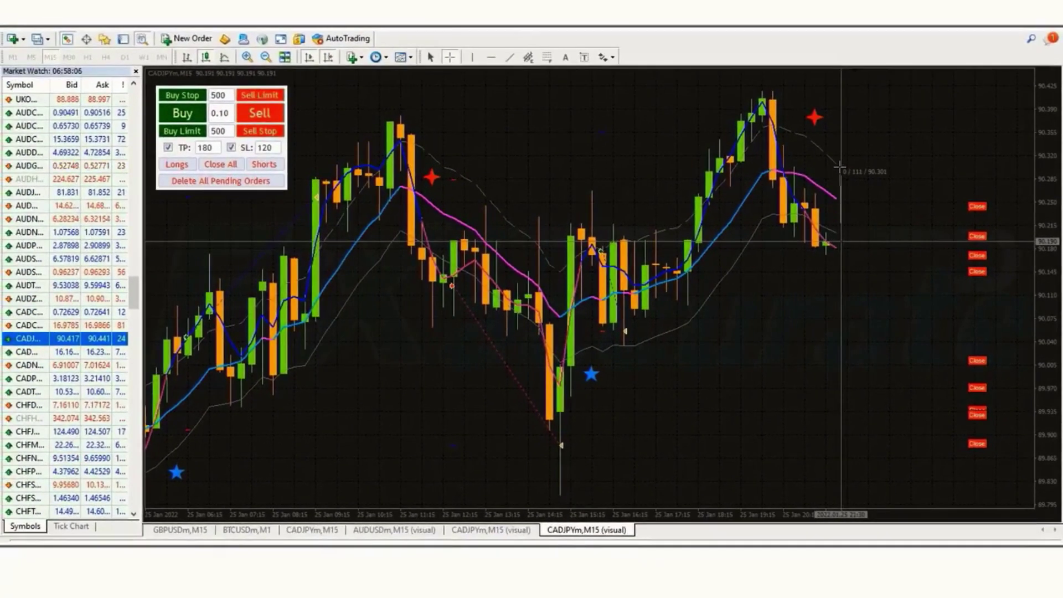
pyautogui.click(839, 167)
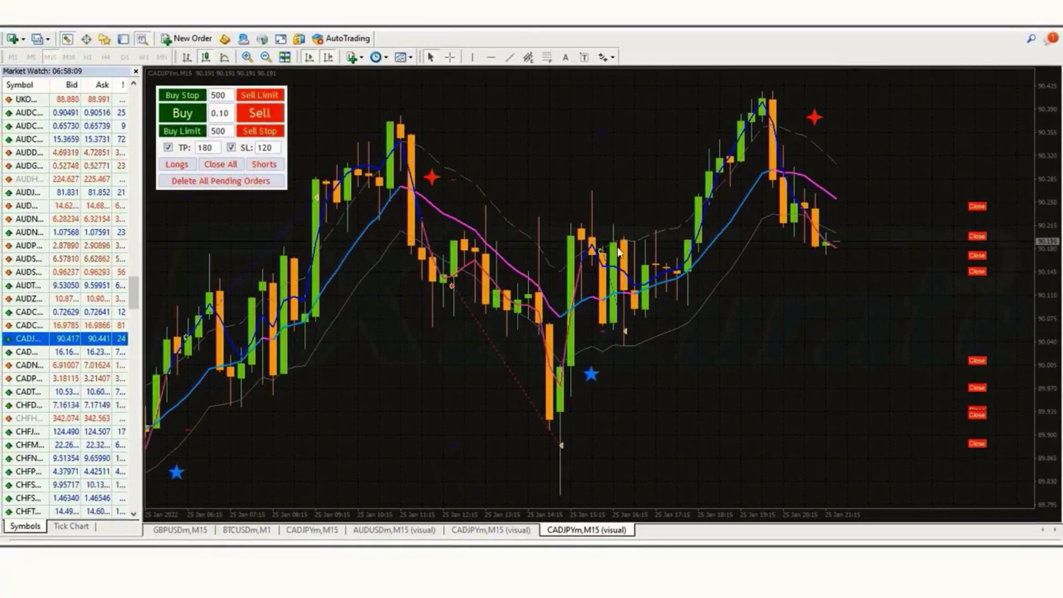
pyautogui.doubleClick(263, 148)
pyautogui.write('1')
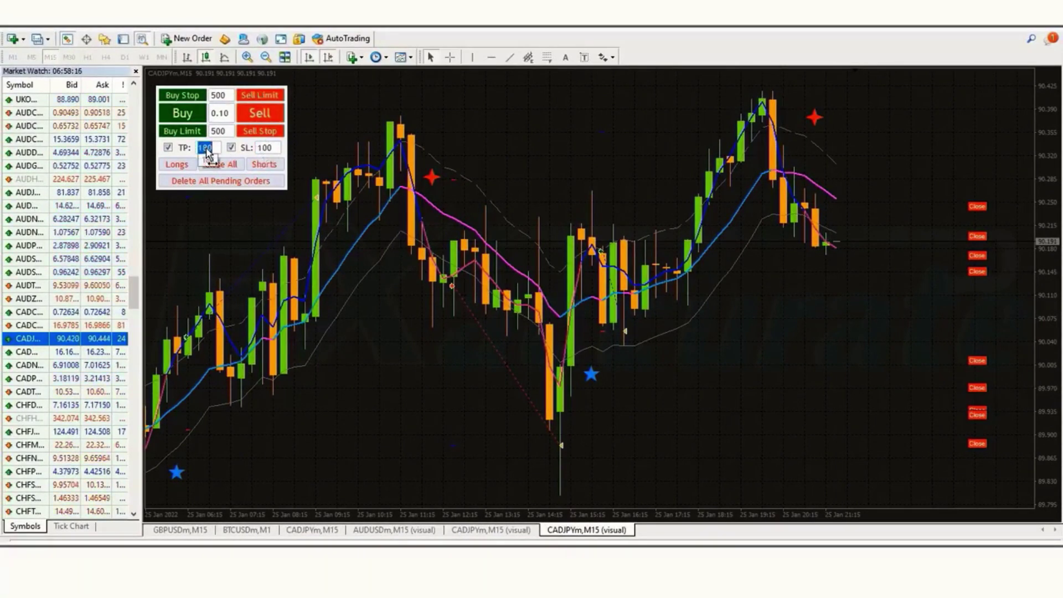
pyautogui.write('1')
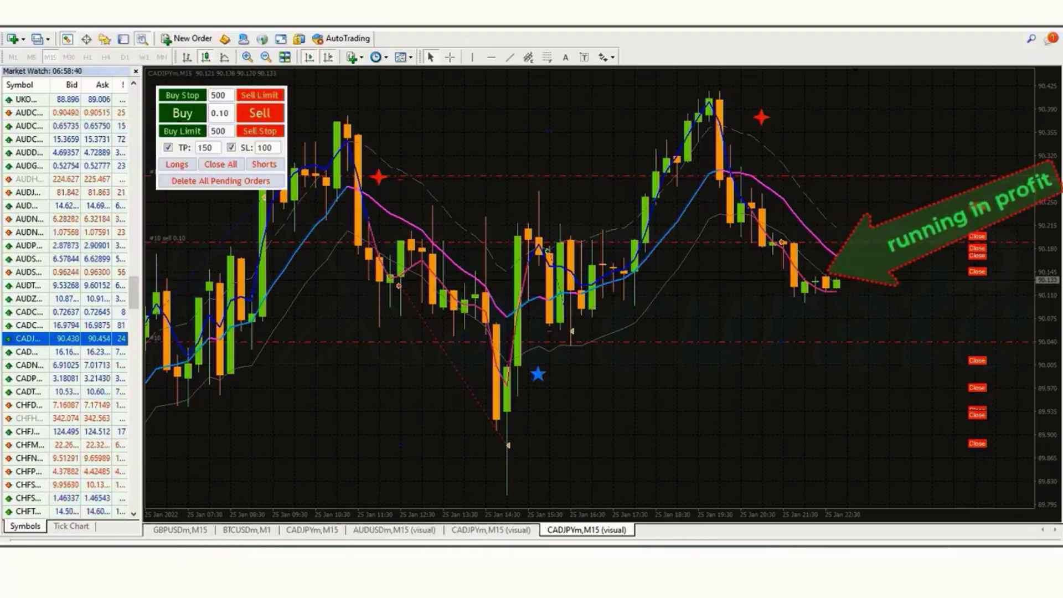
# - Enlarge the tester panel and examine the profit and balance of the closed trades in the results list and the balance graph
pyautogui.moveTo(671, 534); pyautogui.dragTo(654, 305)
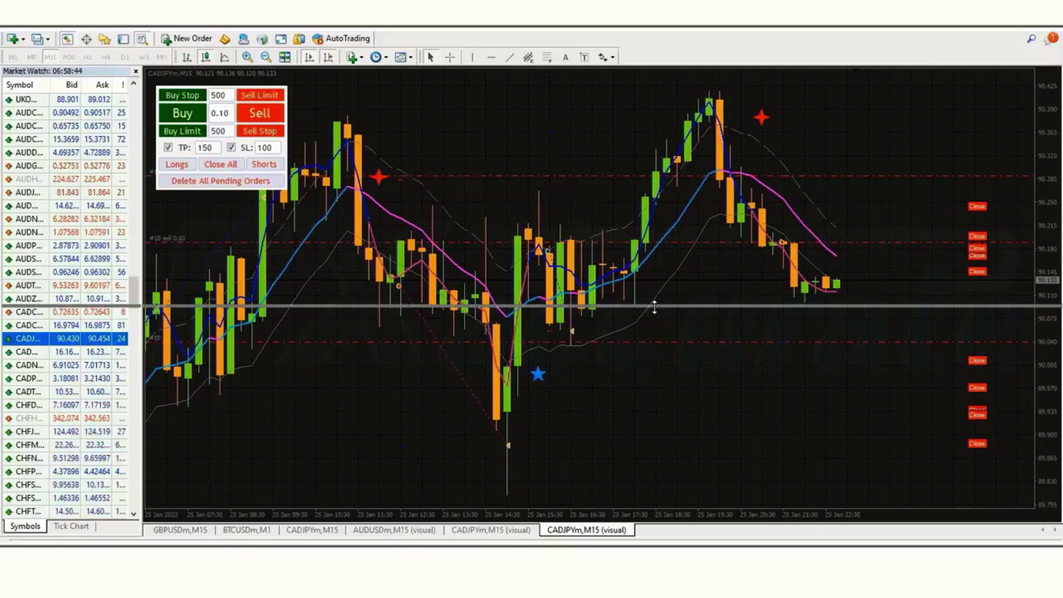
pyautogui.moveTo(654, 308); pyautogui.dragTo(659, 340)
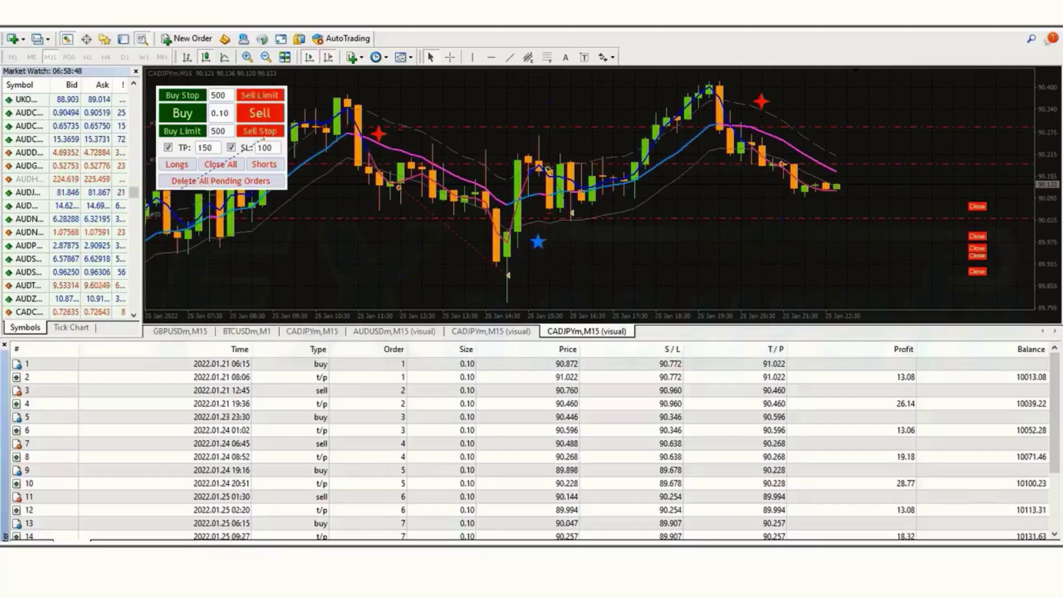
pyautogui.click(911, 382)
pyautogui.scroll(-2, 932, 451)
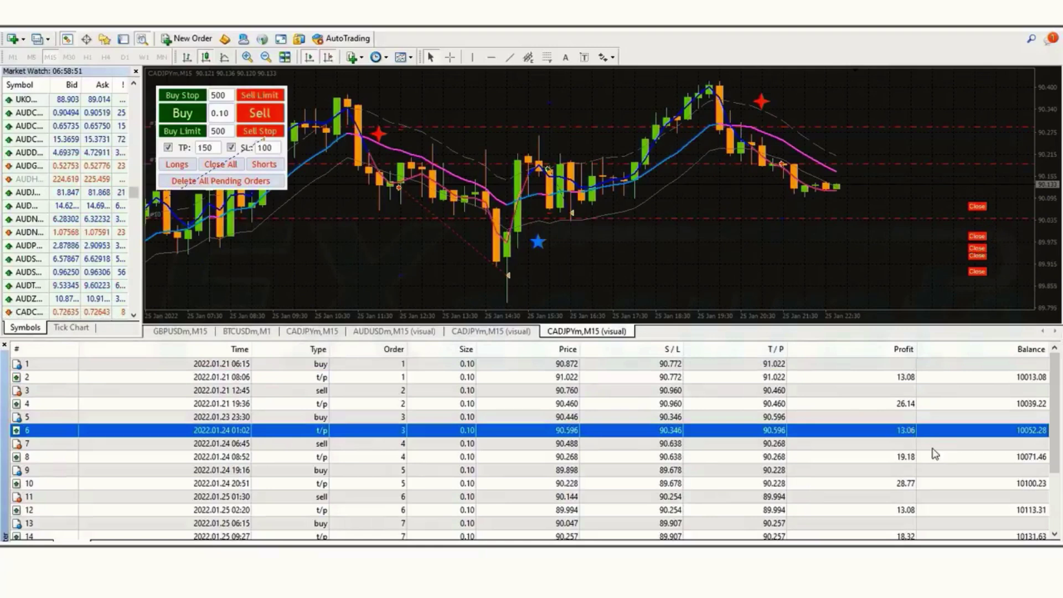
pyautogui.click(905, 428)
pyautogui.scroll(-1, 950, 480)
pyautogui.click(906, 510)
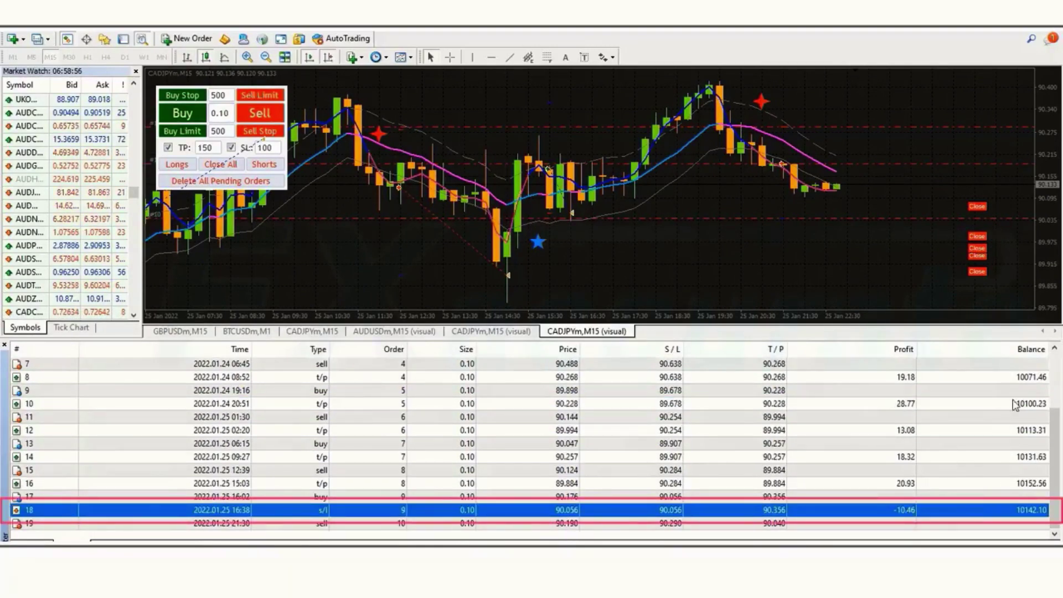
pyautogui.click(72, 539)
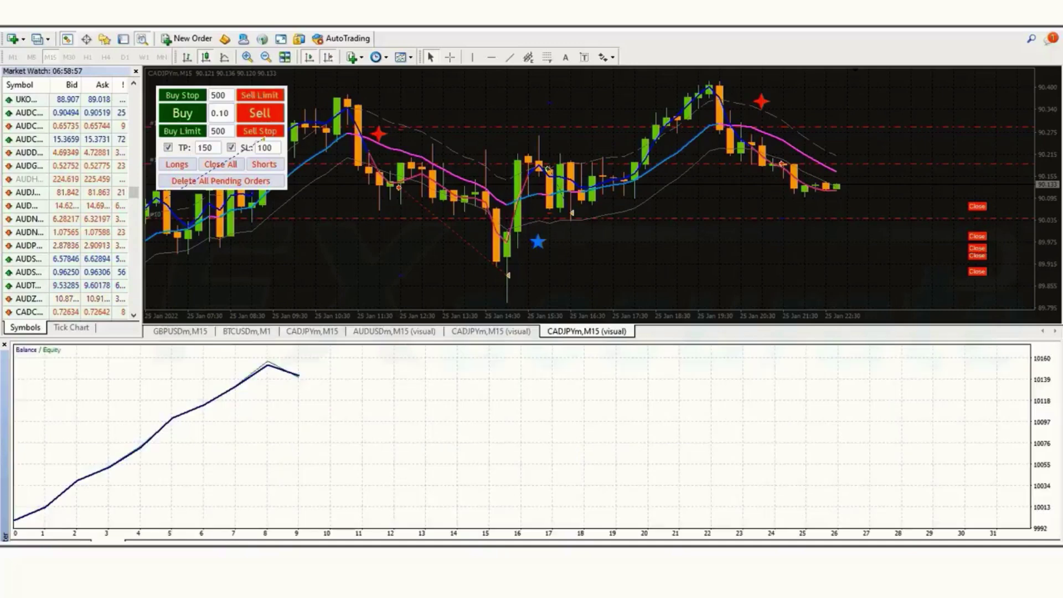